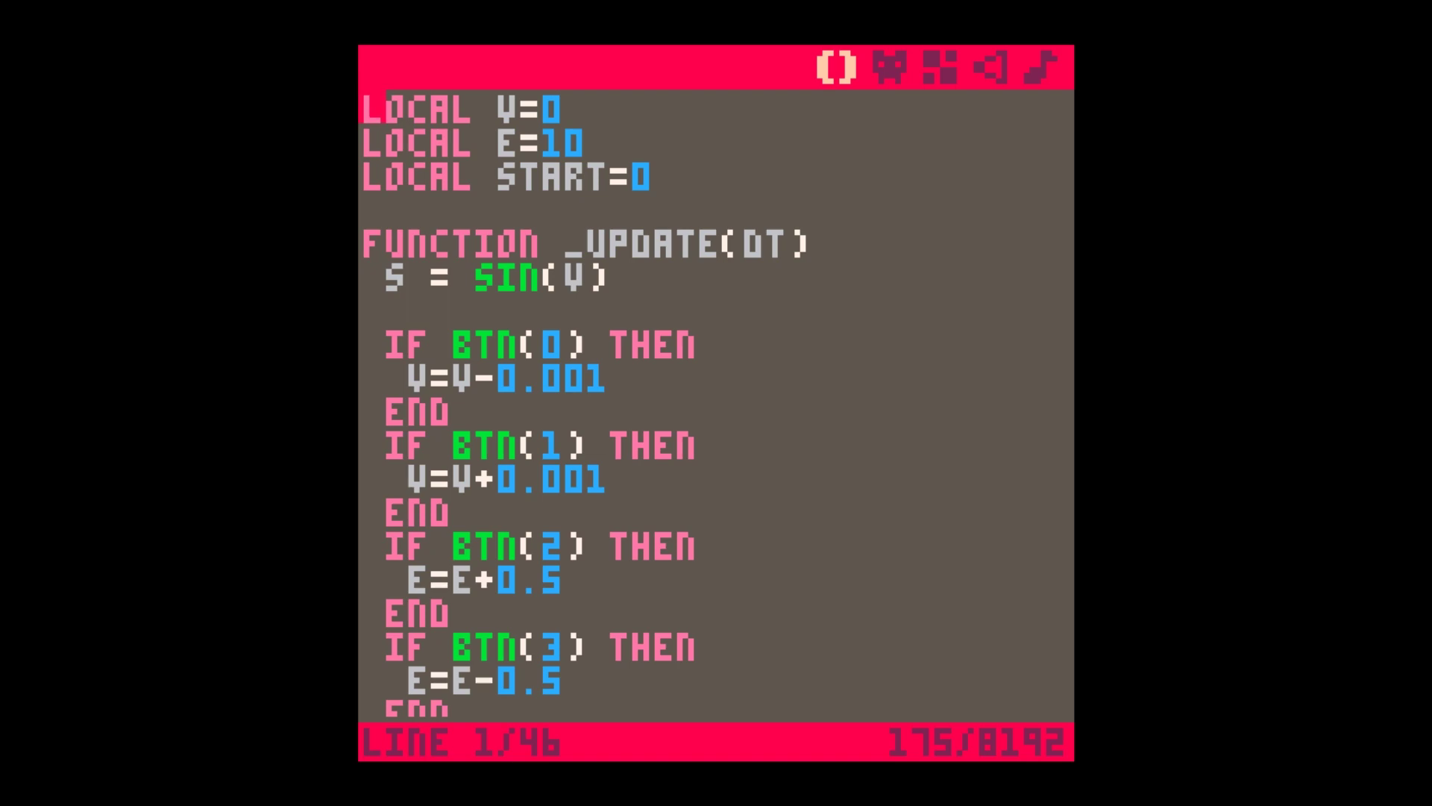
Switch to Chrome and scroll the Better Explained sine article down to its sin(x) graph
{"action": "key", "text": "alt+Tab"}
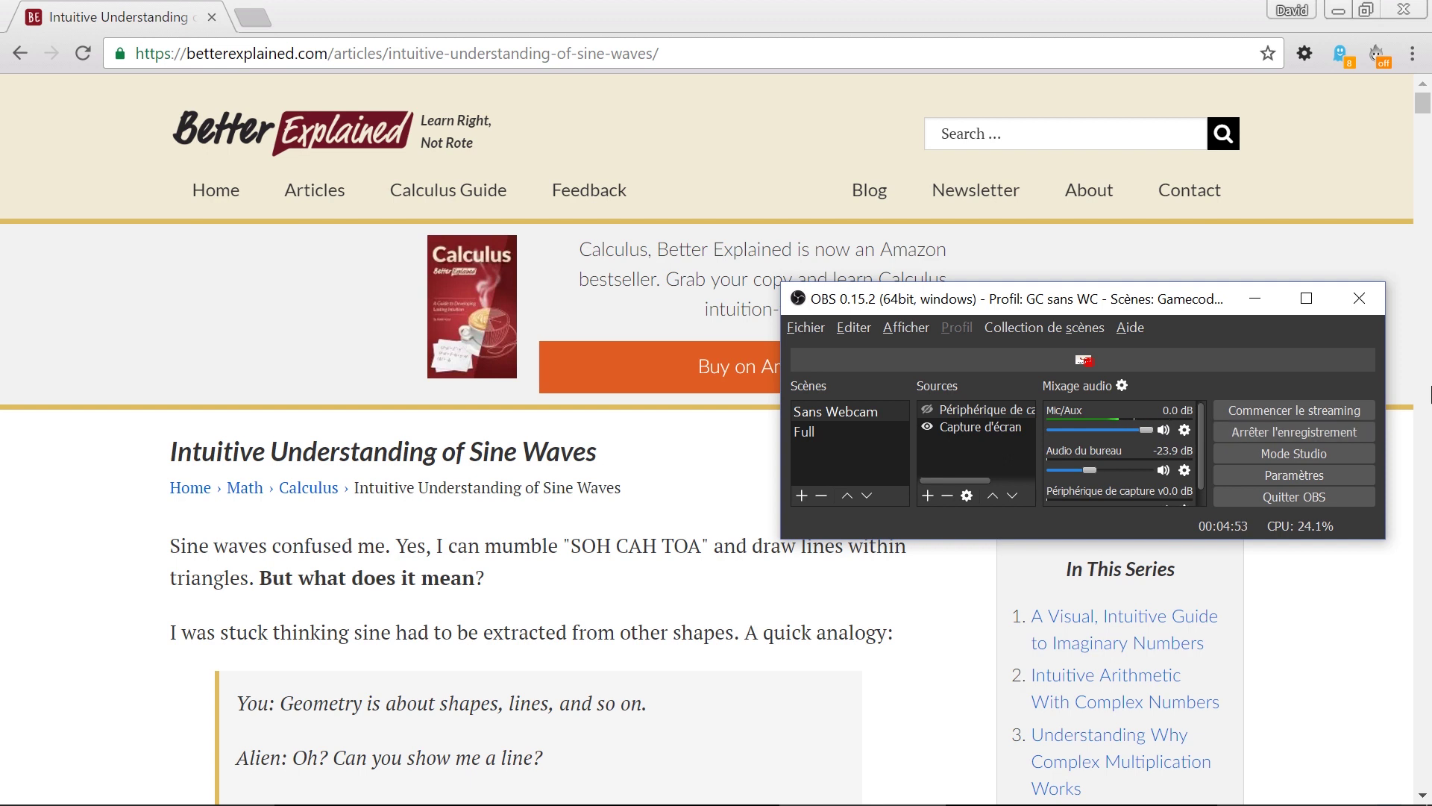
{"action": "left_click", "coordinate": [79, 342]}
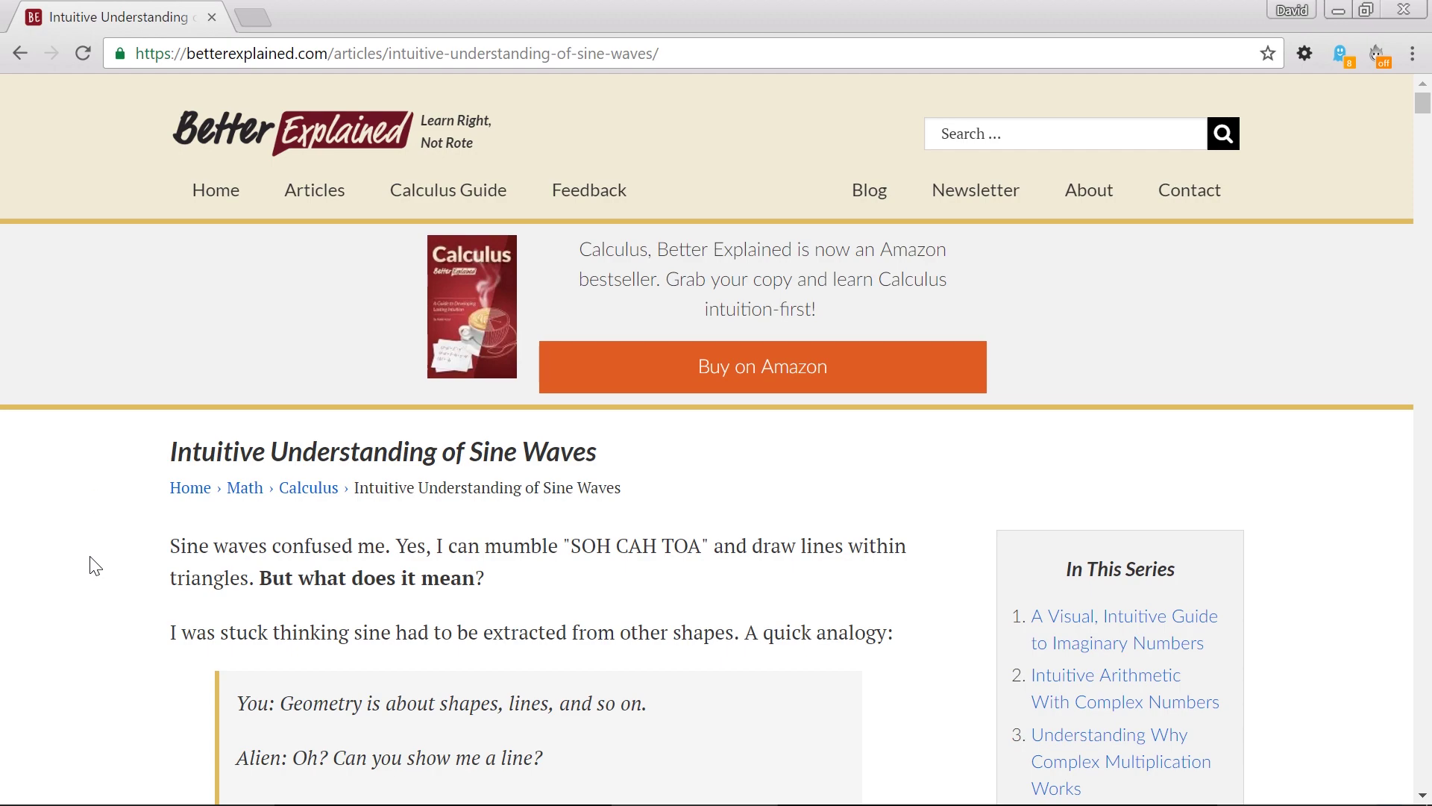
{"action": "scroll", "coordinate": [95, 566], "scroll_direction": "down", "scroll_amount": 4}
{"action": "scroll", "coordinate": [96, 566], "scroll_direction": "down", "scroll_amount": 5}
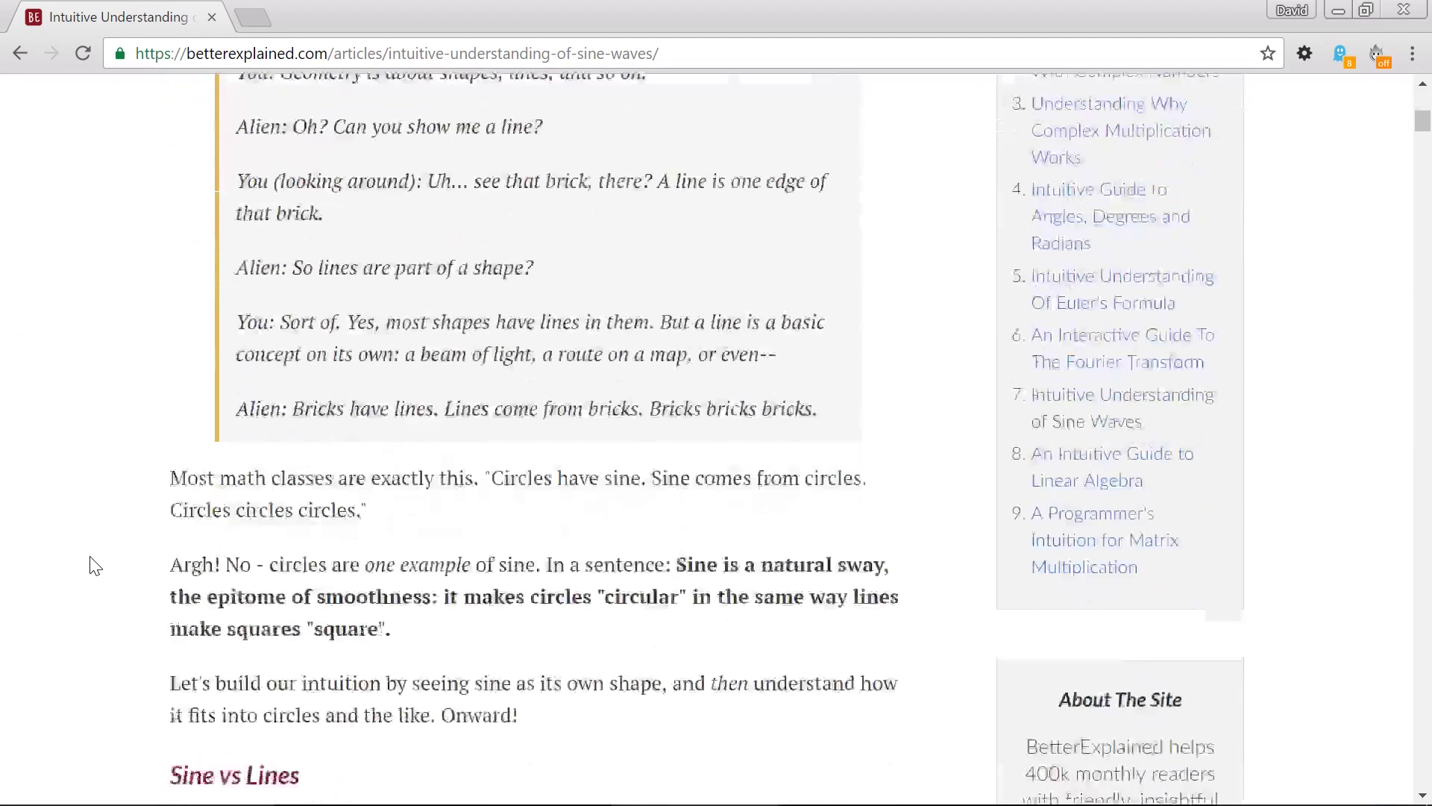
{"action": "scroll", "coordinate": [95, 565], "scroll_direction": "down", "scroll_amount": 5}
{"action": "scroll", "coordinate": [95, 565], "scroll_direction": "down", "scroll_amount": 4}
{"action": "scroll", "coordinate": [95, 566], "scroll_direction": "down", "scroll_amount": 3}
{"action": "scroll", "coordinate": [96, 565], "scroll_direction": "down", "scroll_amount": 4}
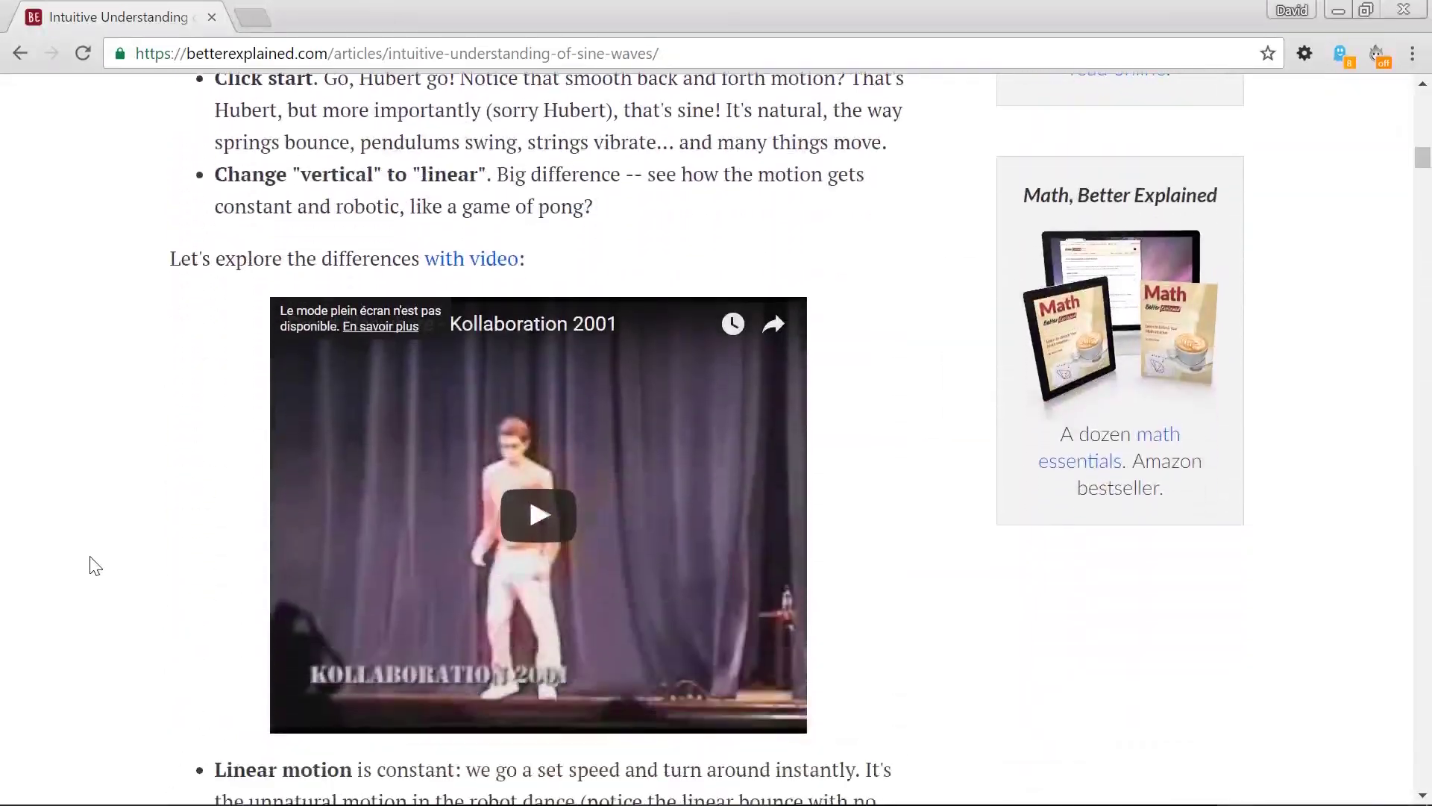
{"action": "scroll", "coordinate": [95, 565], "scroll_direction": "down", "scroll_amount": 7}
{"action": "scroll", "coordinate": [96, 565], "scroll_direction": "down", "scroll_amount": 5}
{"action": "scroll", "coordinate": [96, 565], "scroll_direction": "down", "scroll_amount": 2}
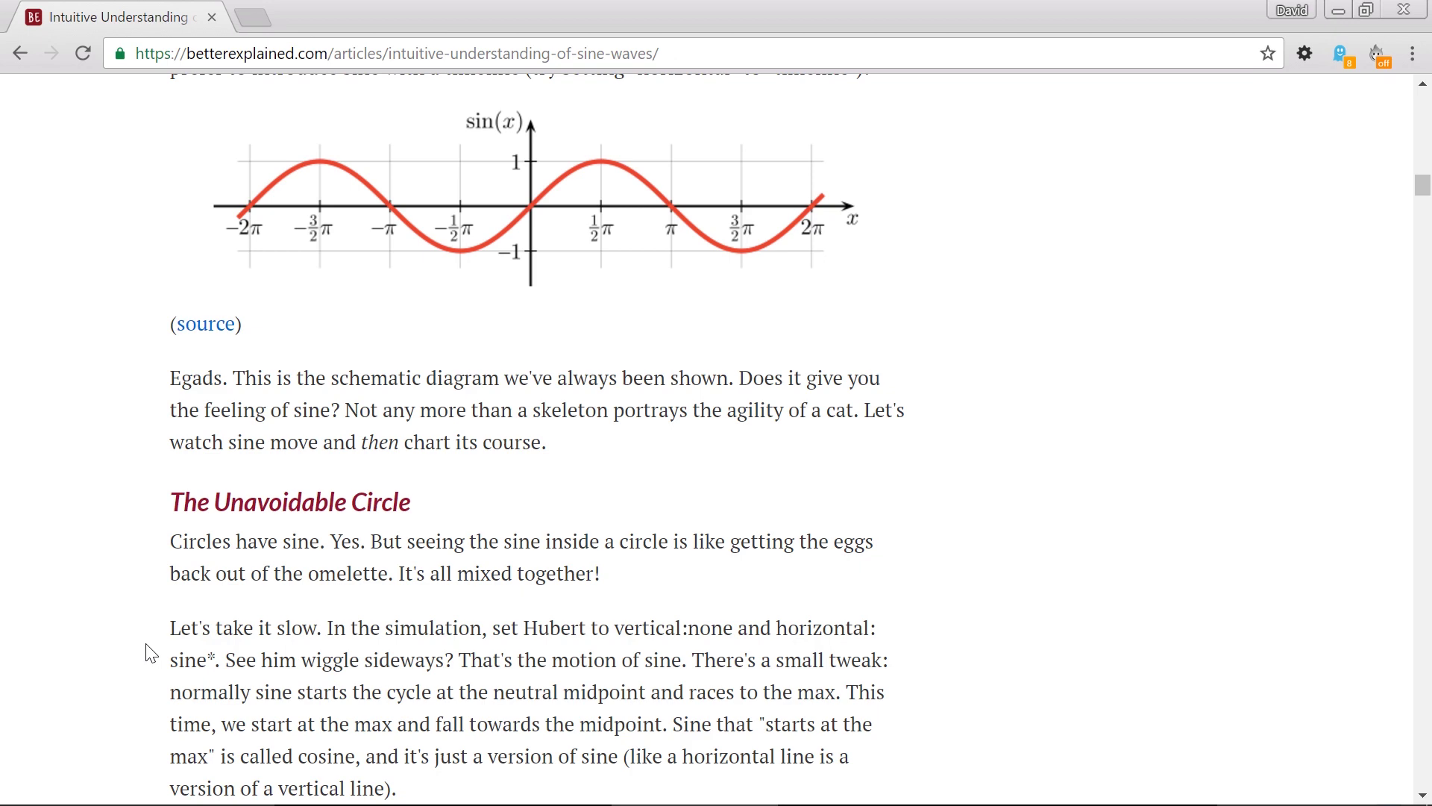
Scroll the article past Quick Q & A to the cos θ / sin θ circle diagram
{"action": "scroll", "coordinate": [151, 653], "scroll_direction": "down", "scroll_amount": 2}
{"action": "scroll", "coordinate": [152, 654], "scroll_direction": "up", "scroll_amount": 1}
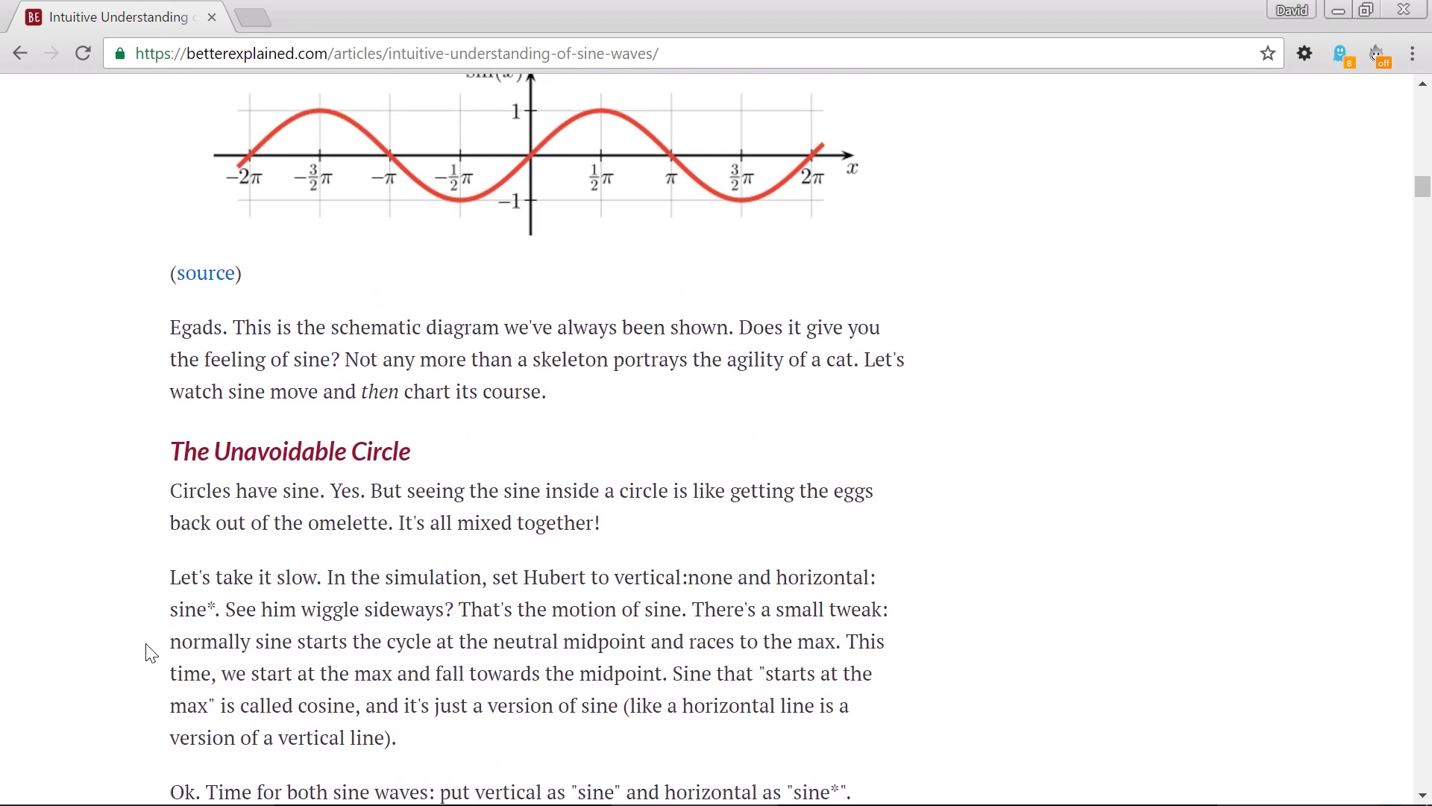
{"action": "scroll", "coordinate": [152, 654], "scroll_direction": "down", "scroll_amount": 6}
{"action": "scroll", "coordinate": [152, 653], "scroll_direction": "down", "scroll_amount": 5}
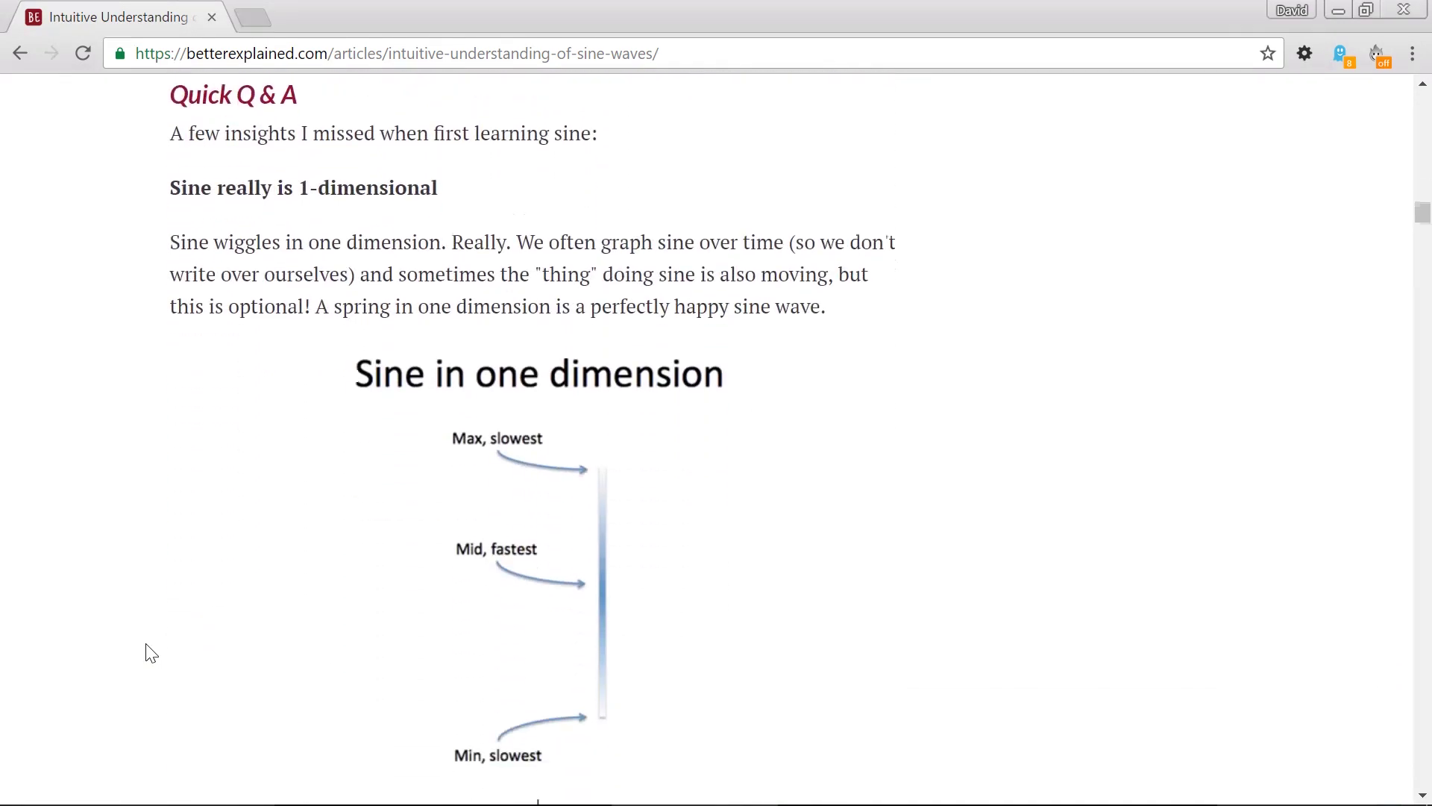
{"action": "scroll", "coordinate": [152, 654], "scroll_direction": "down", "scroll_amount": 5}
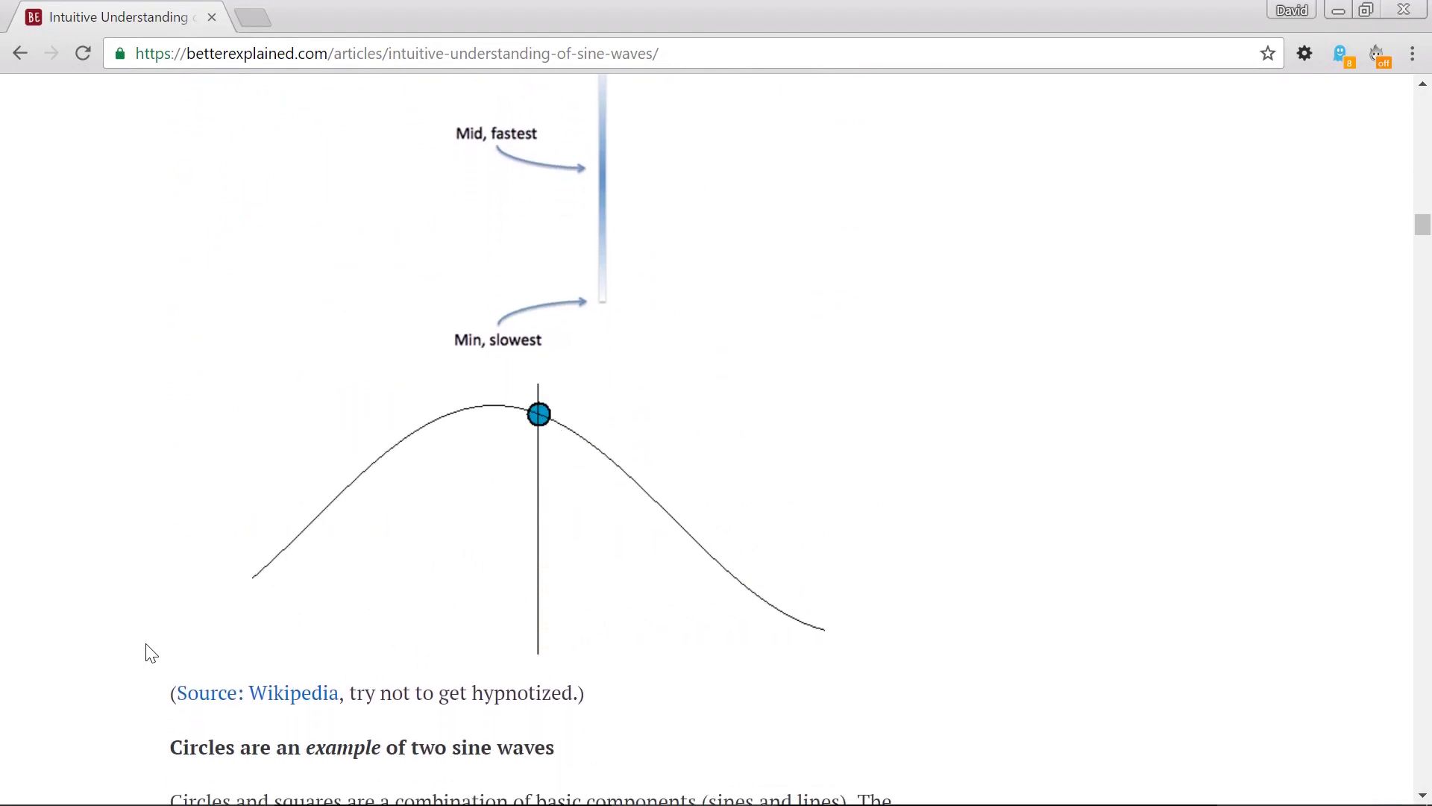
{"action": "scroll", "coordinate": [151, 654], "scroll_direction": "down", "scroll_amount": 8}
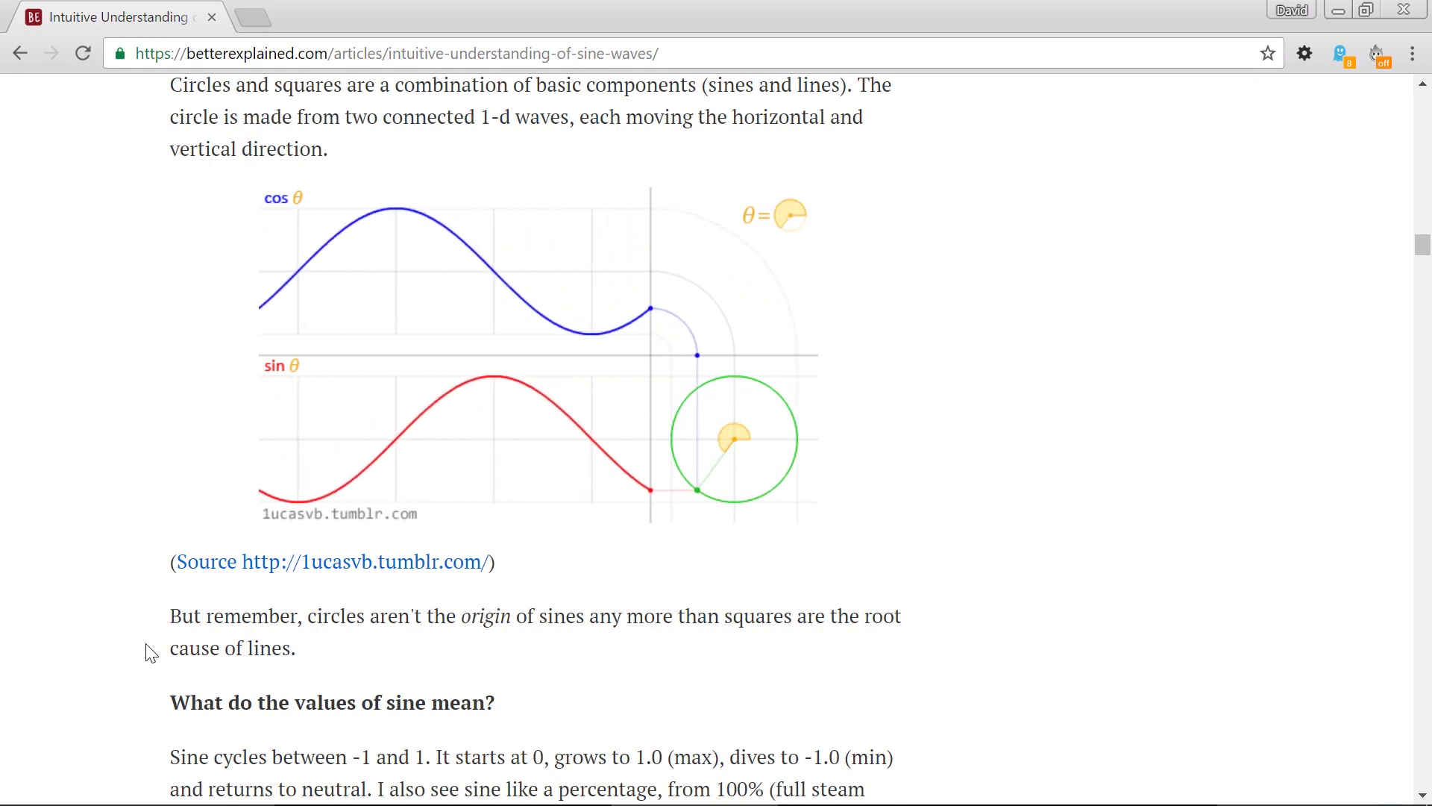
Back in PICO-8, review the code down to _draw() and run the cart showing VITESSE CYCLE 0, AMPLITUDE 10
{"action": "key", "text": "alt+Tab"}
{"action": "key", "text": "Tab"}
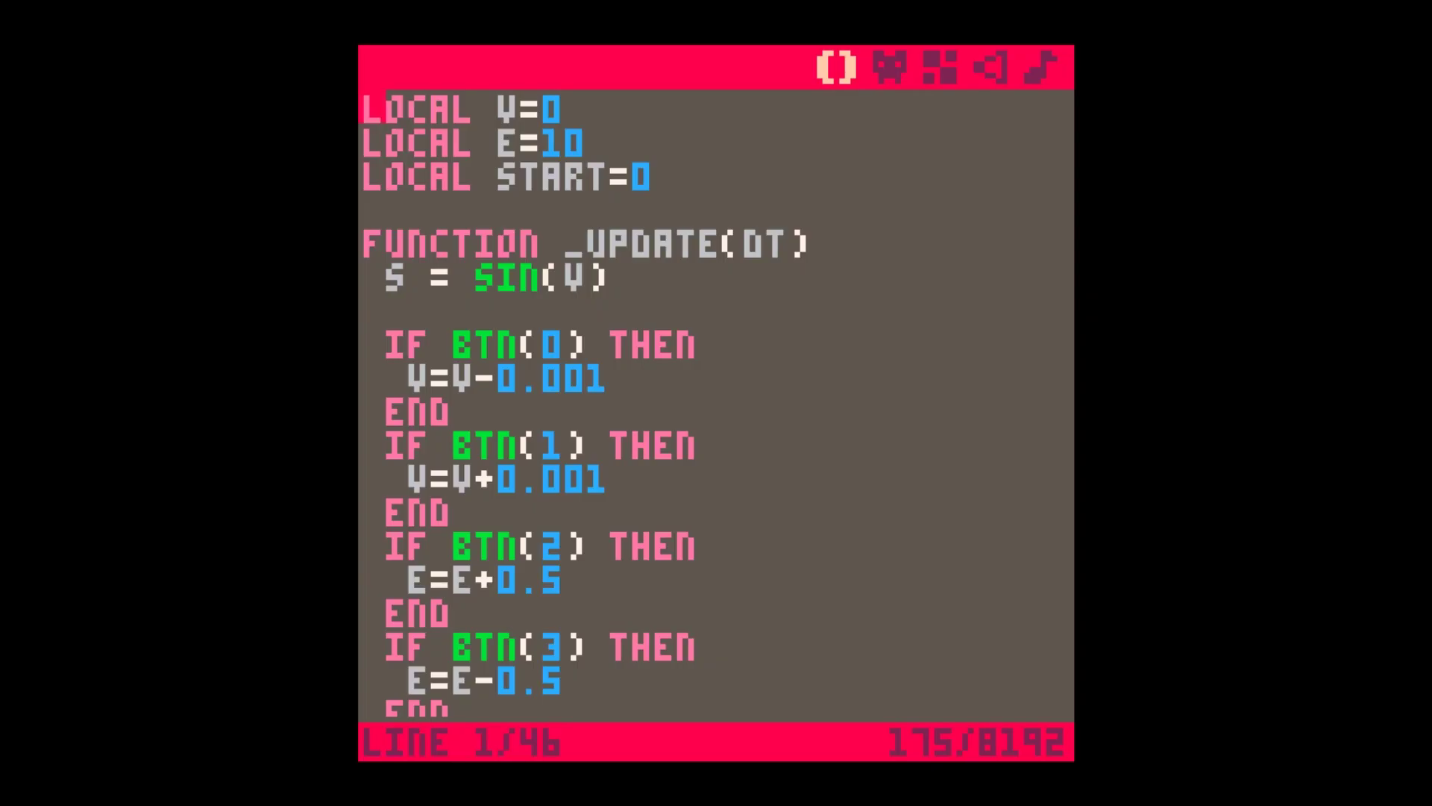
{"action": "key", "text": "Down"}
{"action": "key", "text": "Down"}
{"action": "key", "text": "Down"}
{"action": "key", "text": "Down"}
{"action": "key", "text": "Down"}
{"action": "key", "text": "Down"}
{"action": "key", "text": "Down"}
{"action": "key", "text": "Down"}
{"action": "key", "text": "Down"}
{"action": "key", "text": "Down"}
{"action": "key", "text": "Down"}
{"action": "key", "text": "Down"}
{"action": "key", "text": "Down"}
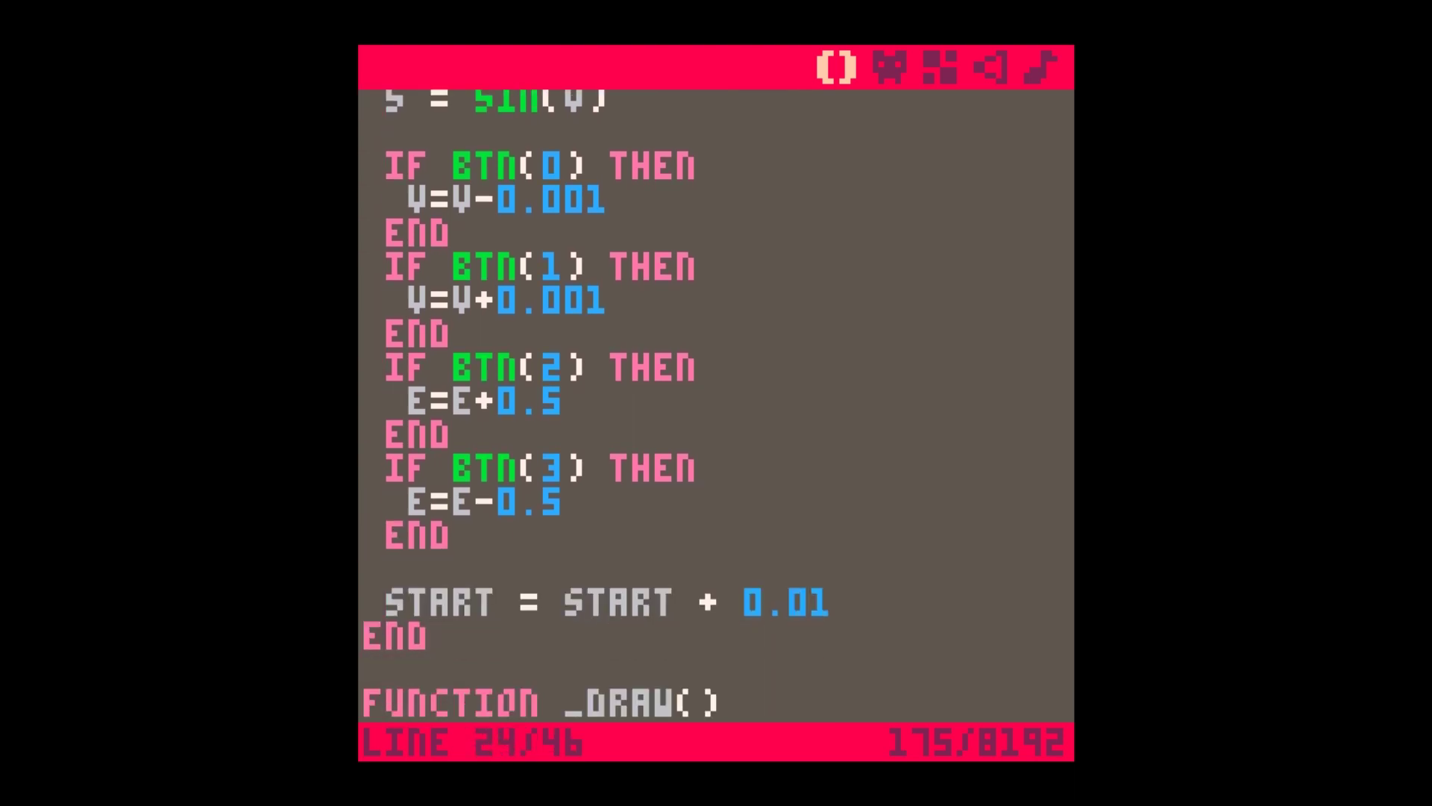
{"action": "key", "text": "Down"}
{"action": "key", "text": "Down"}
{"action": "key", "text": "Down"}
{"action": "key", "text": "Down"}
{"action": "key", "text": "Down"}
{"action": "key", "text": "Down"}
{"action": "key", "text": "Down"}
{"action": "key", "text": "Down"}
{"action": "key", "text": "Down"}
{"action": "key", "text": "Down"}
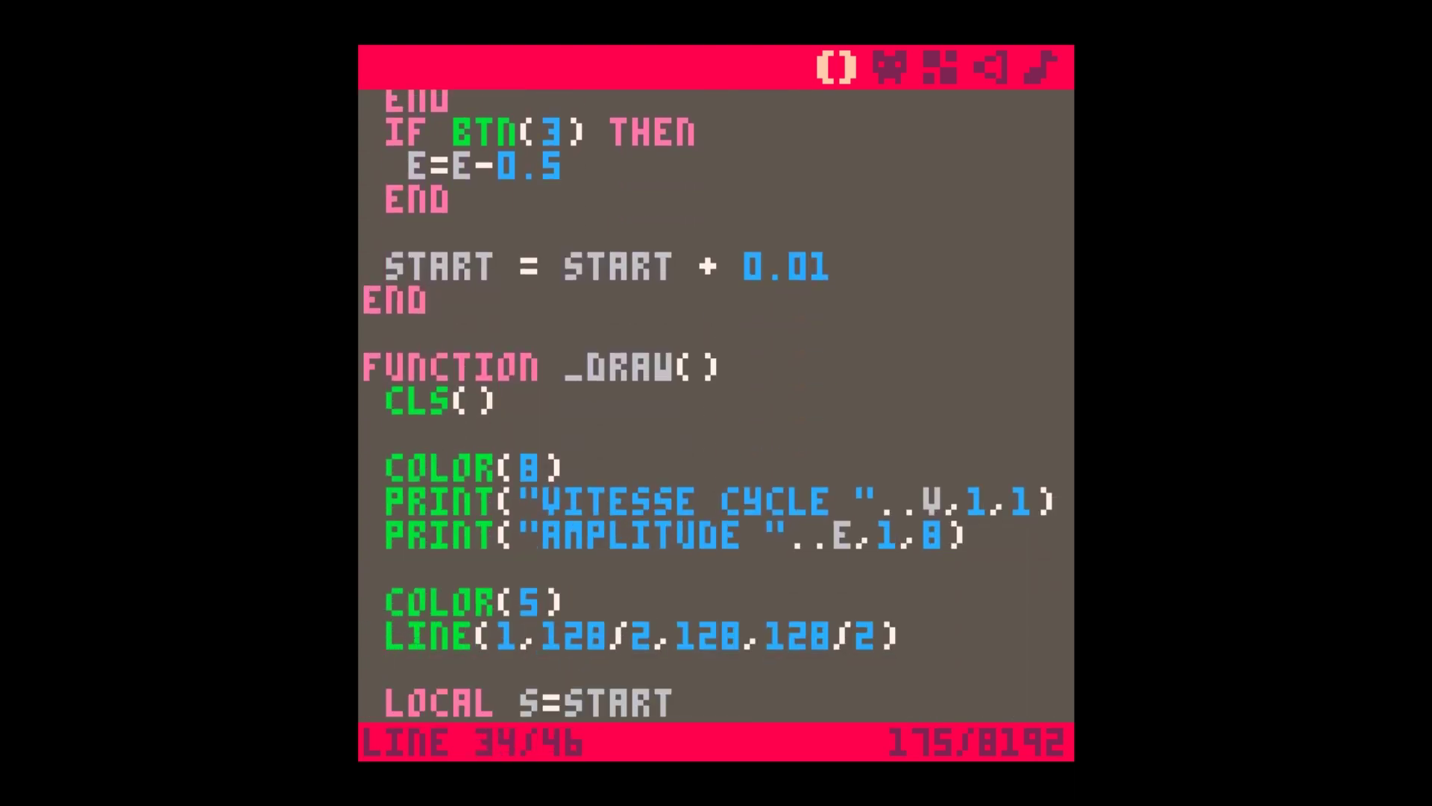
{"action": "key", "text": "Down"}
{"action": "key", "text": "Down"}
{"action": "key", "text": "Down"}
{"action": "key", "text": "Down"}
{"action": "key", "text": "Down"}
{"action": "key", "text": "Down"}
{"action": "key", "text": "Down"}
{"action": "key", "text": "Down"}
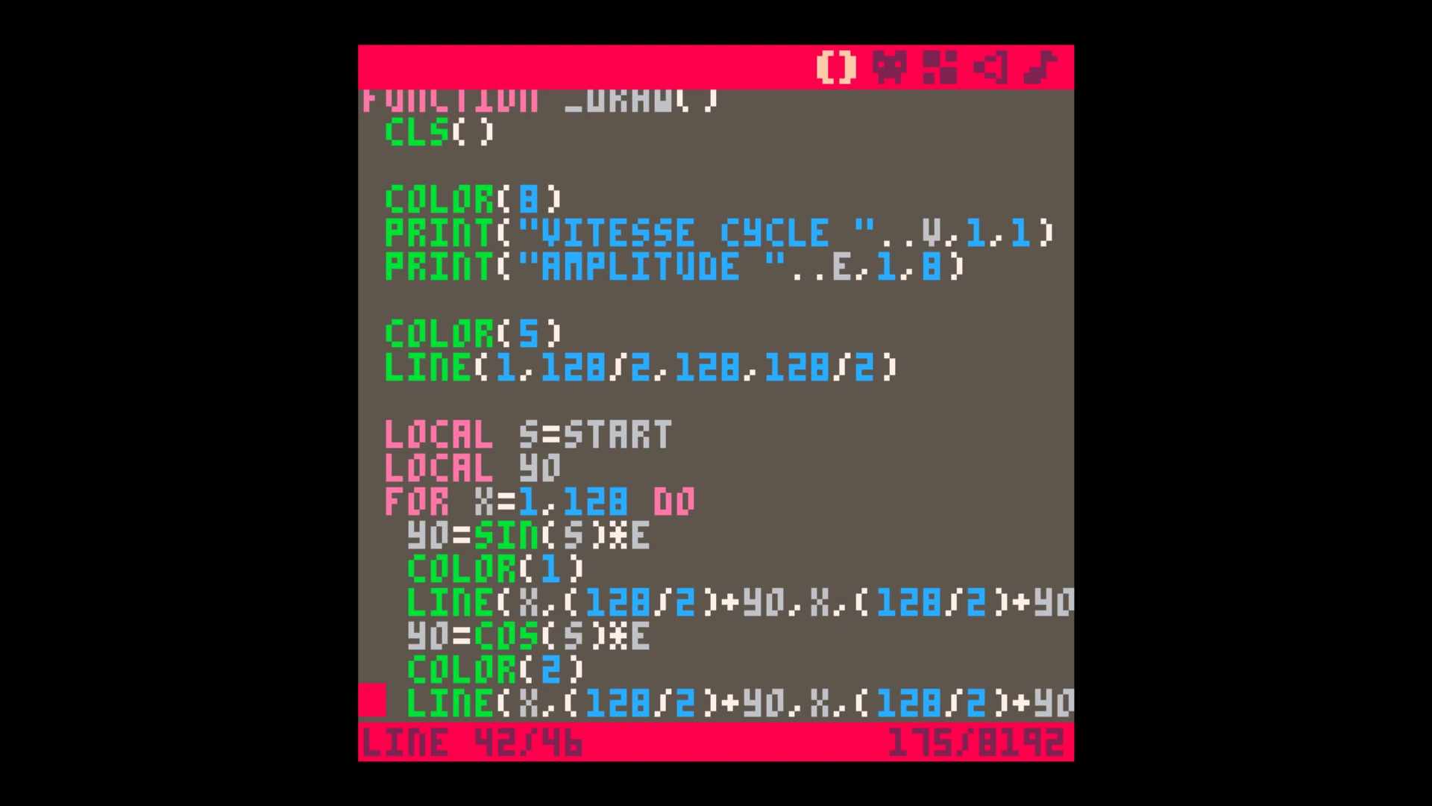
{"action": "key", "text": "ctrl+r"}
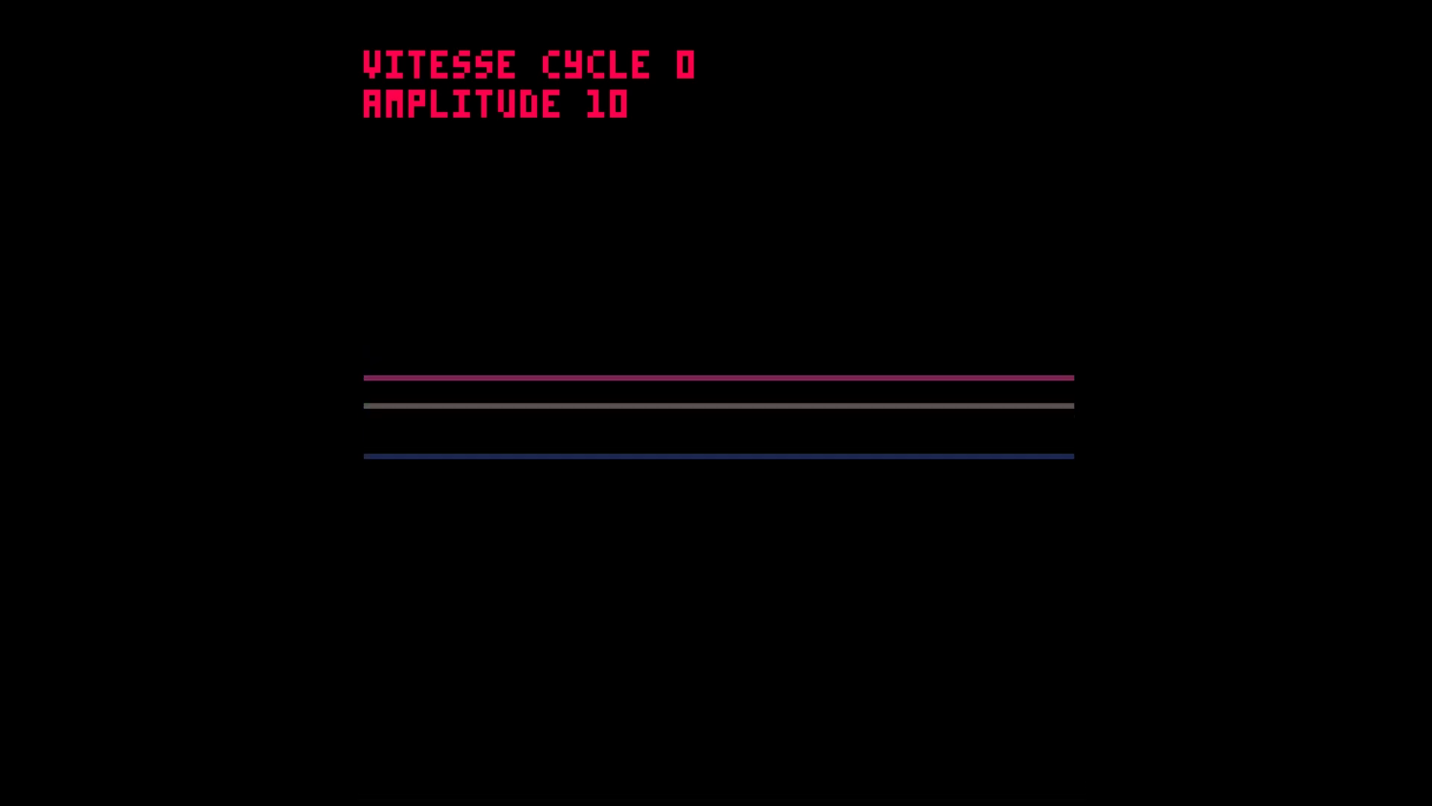
Adjust the wave cycle speed up and down until the waves stretch out
{"action": "key", "text": "Up"}
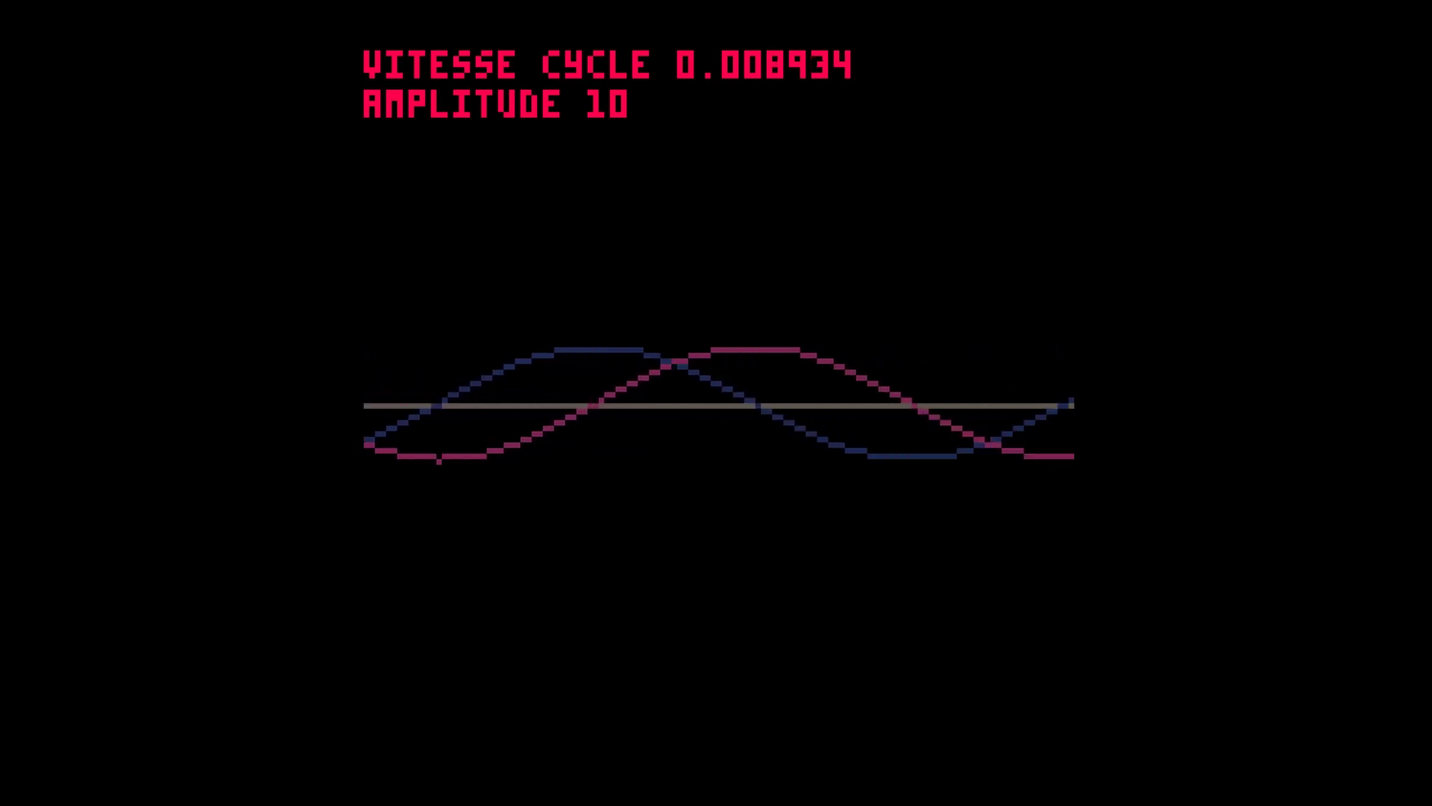
{"action": "key", "text": "Up"}
{"action": "key", "text": "Up"}
{"action": "key", "text": "Up"}
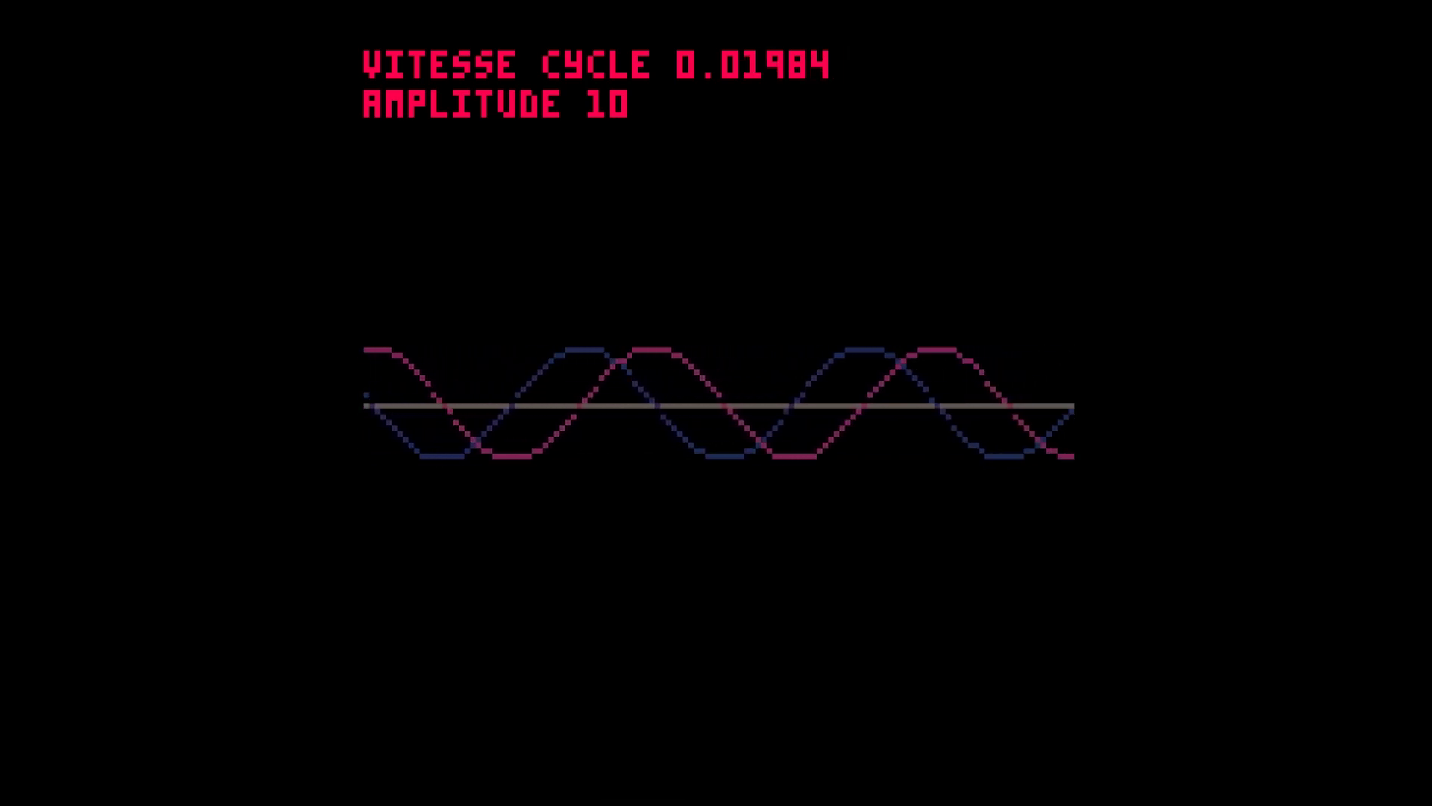
{"action": "key", "text": "Up"}
{"action": "key", "text": "Down"}
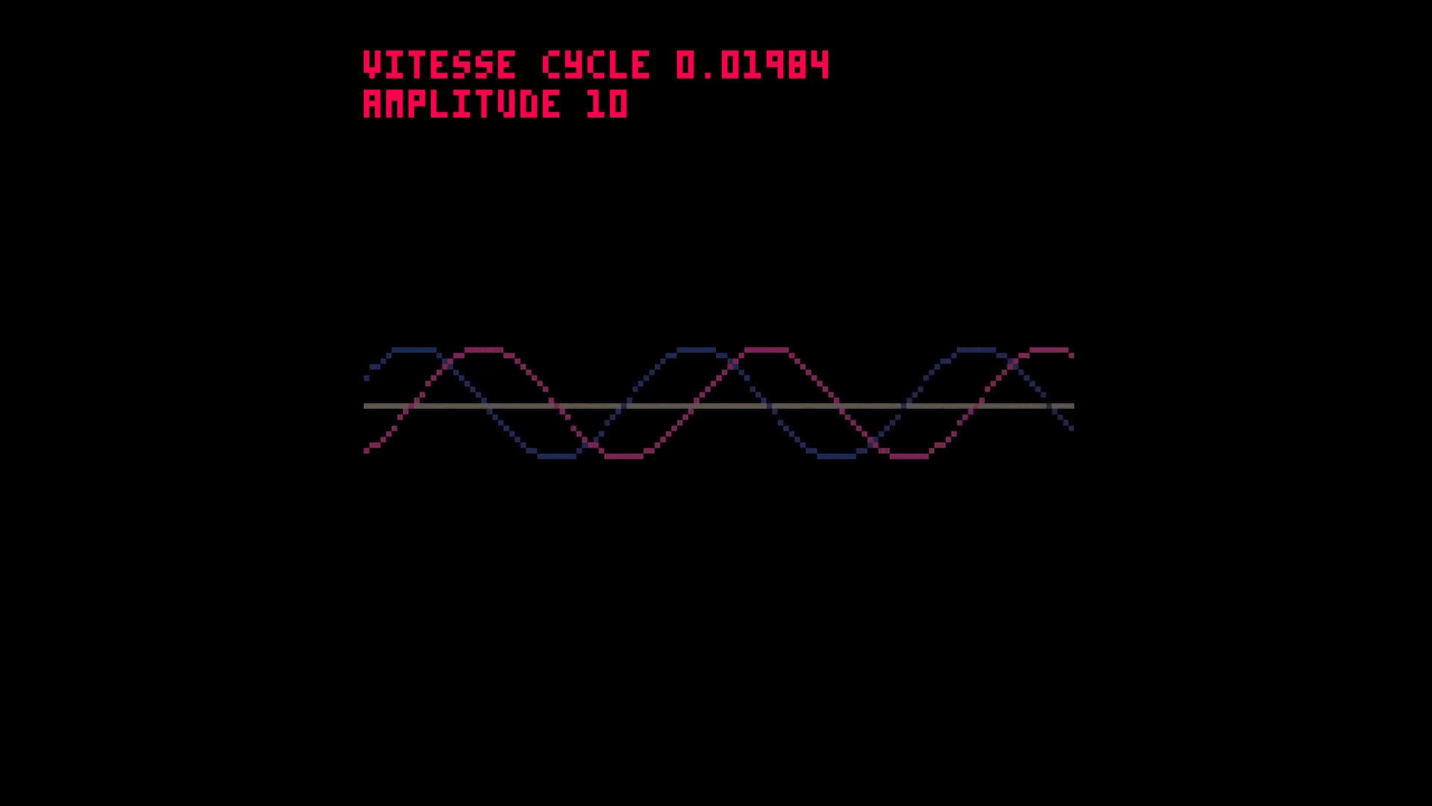
{"action": "key", "text": "Up"}
{"action": "key", "text": "Up"}
{"action": "key", "text": "Up"}
{"action": "key", "text": "Down"}
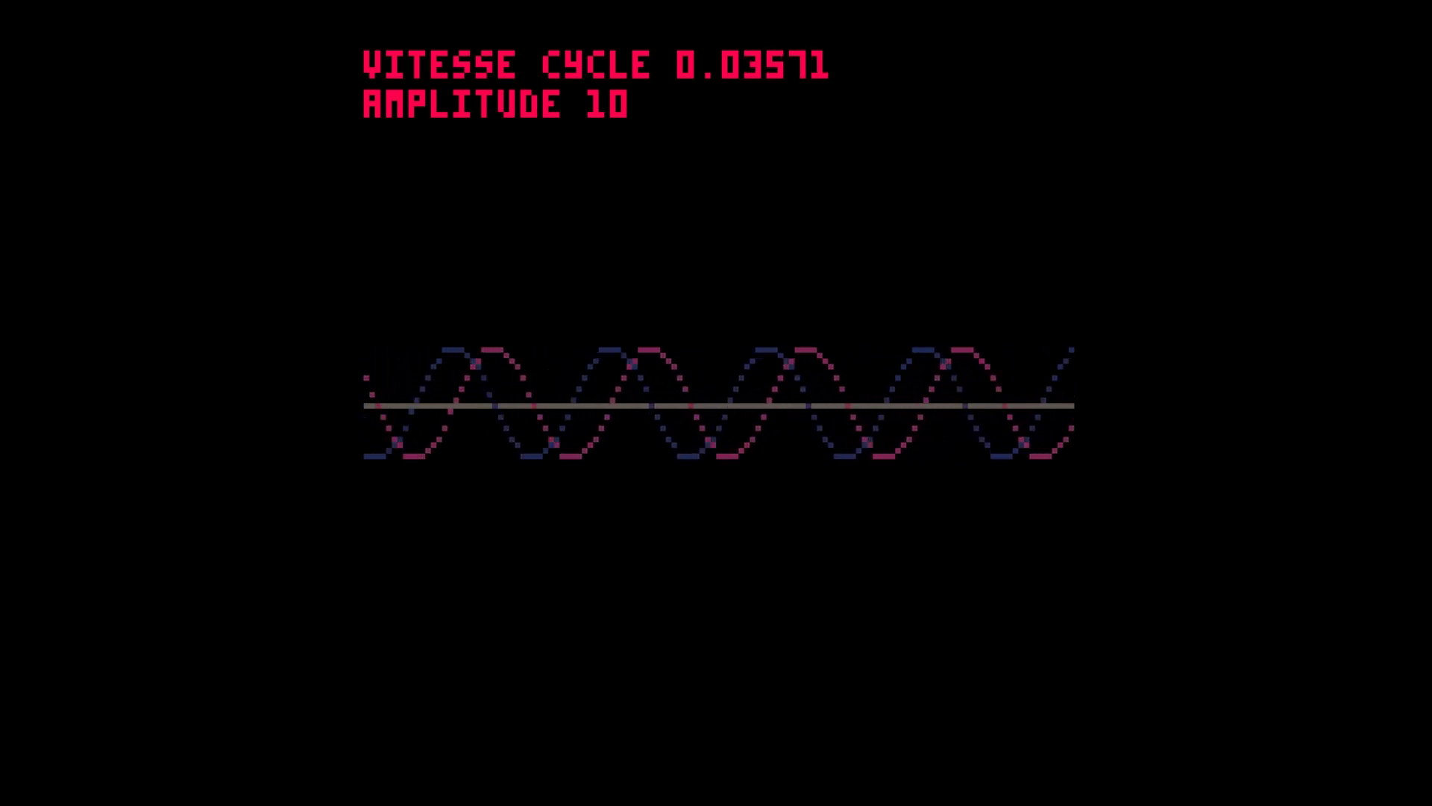
{"action": "key", "text": "Down"}
{"action": "key", "text": "Down"}
{"action": "key", "text": "Up"}
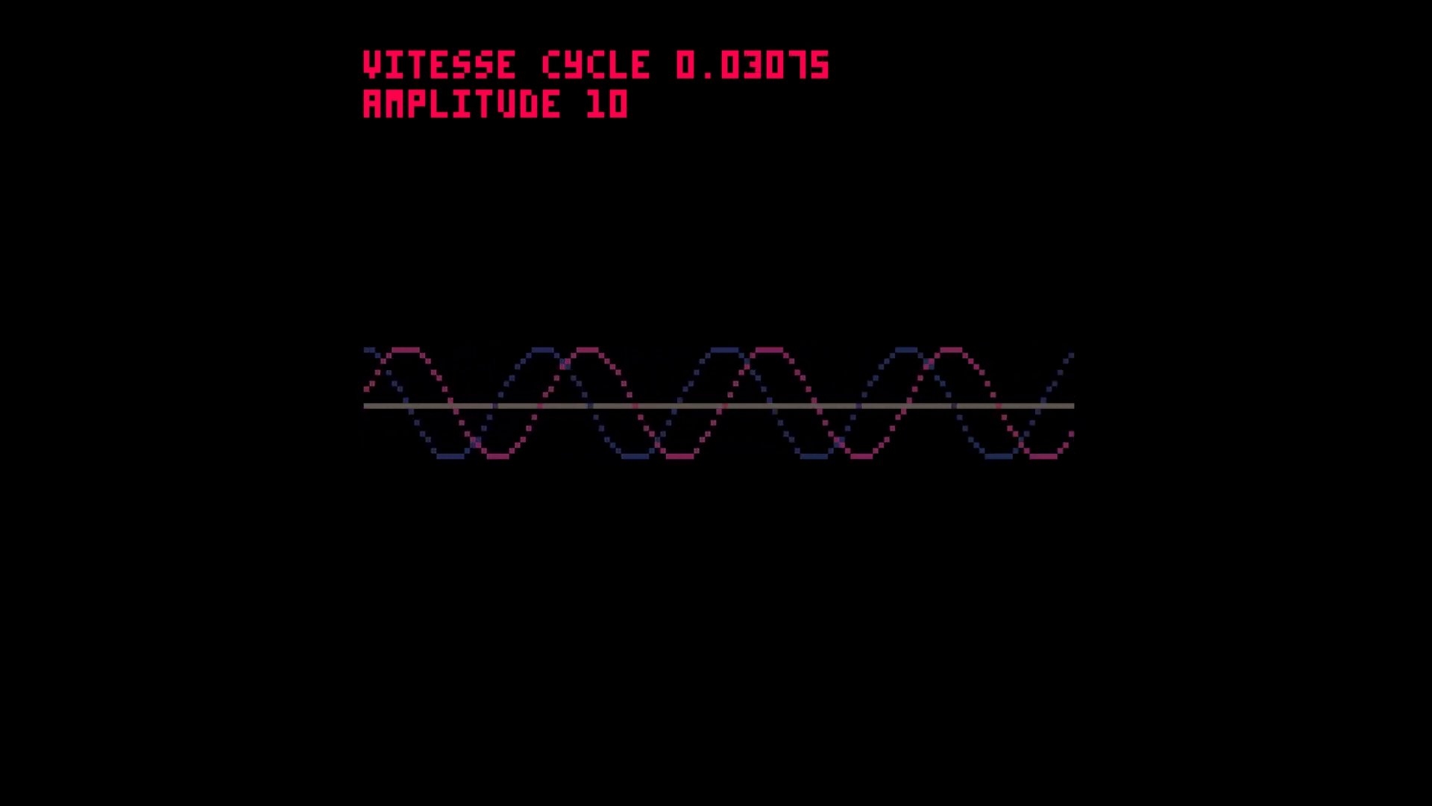
{"action": "key", "text": "Up"}
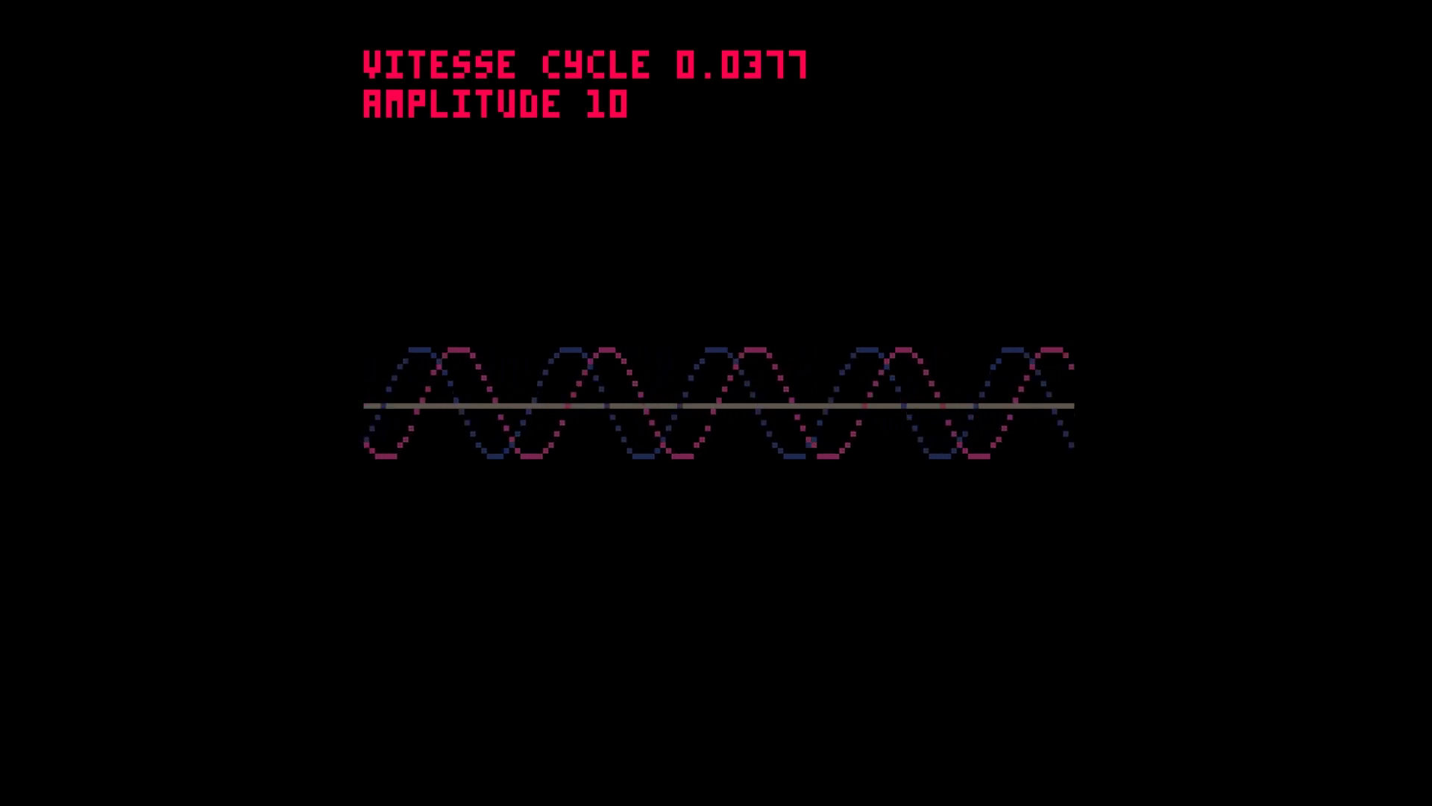
Settle the amplitude at 17 with the cycle speed at 0.02183
{"action": "key", "text": "Left"}
{"action": "key", "text": "Left"}
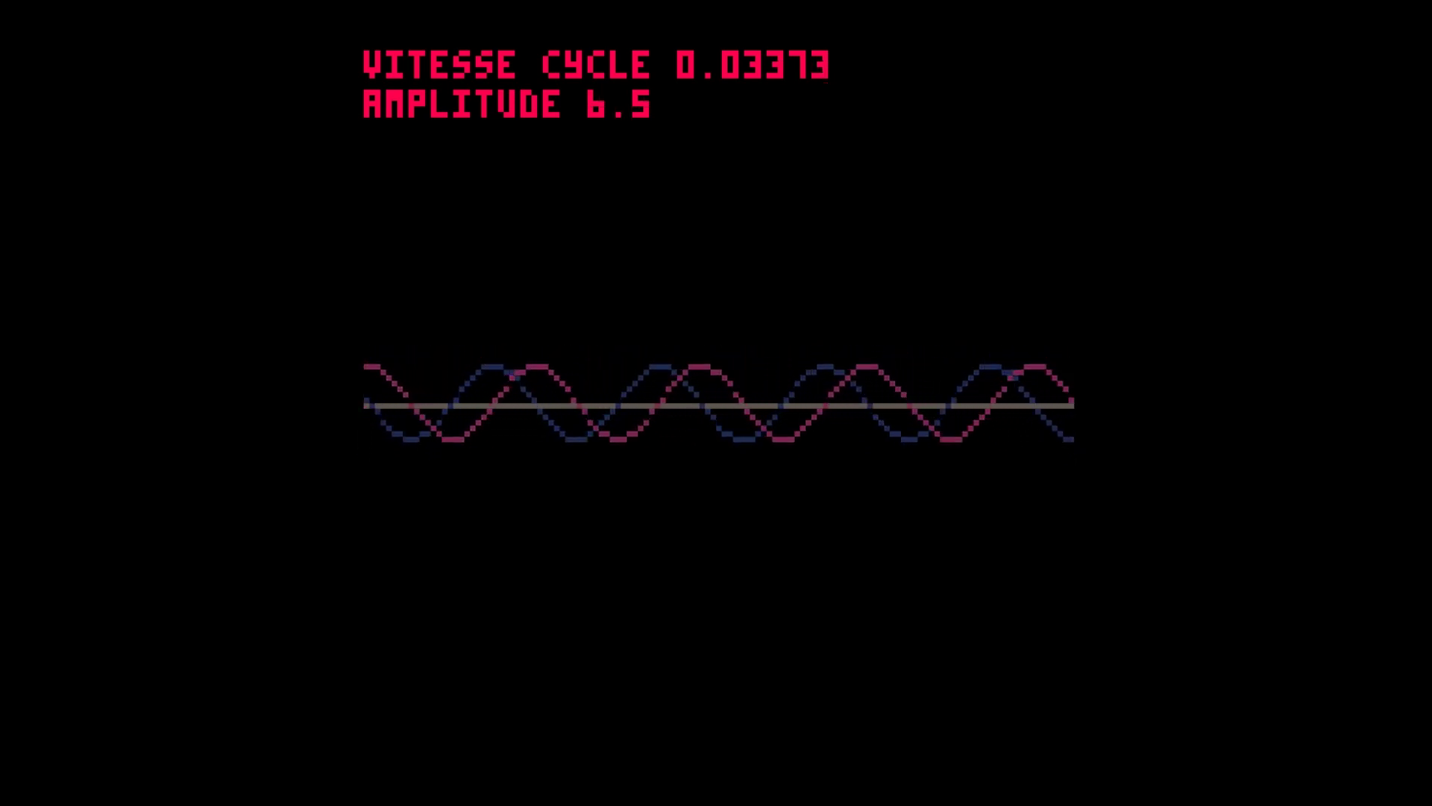
{"action": "key", "text": "Right"}
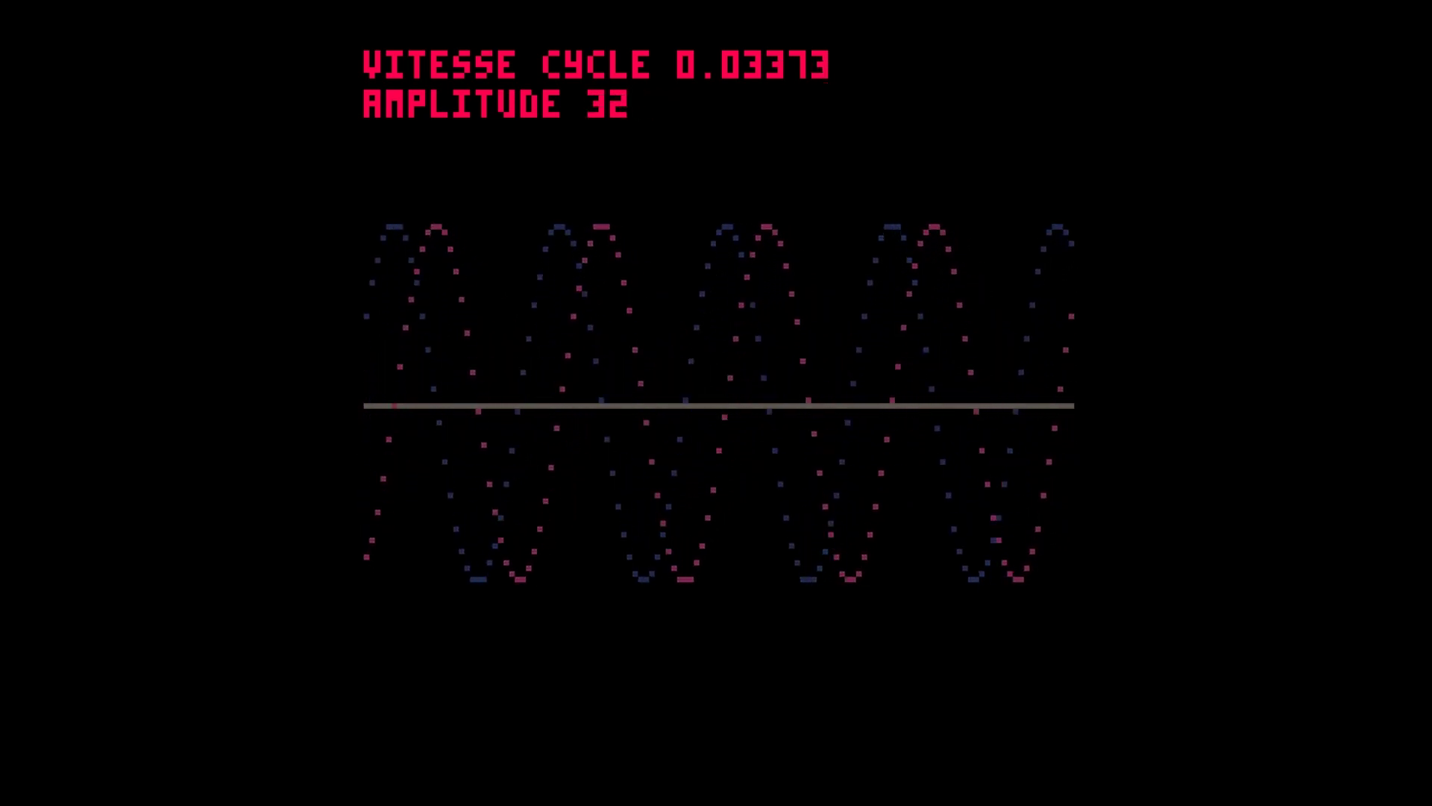
{"action": "key", "text": "Up"}
{"action": "key", "text": "Down"}
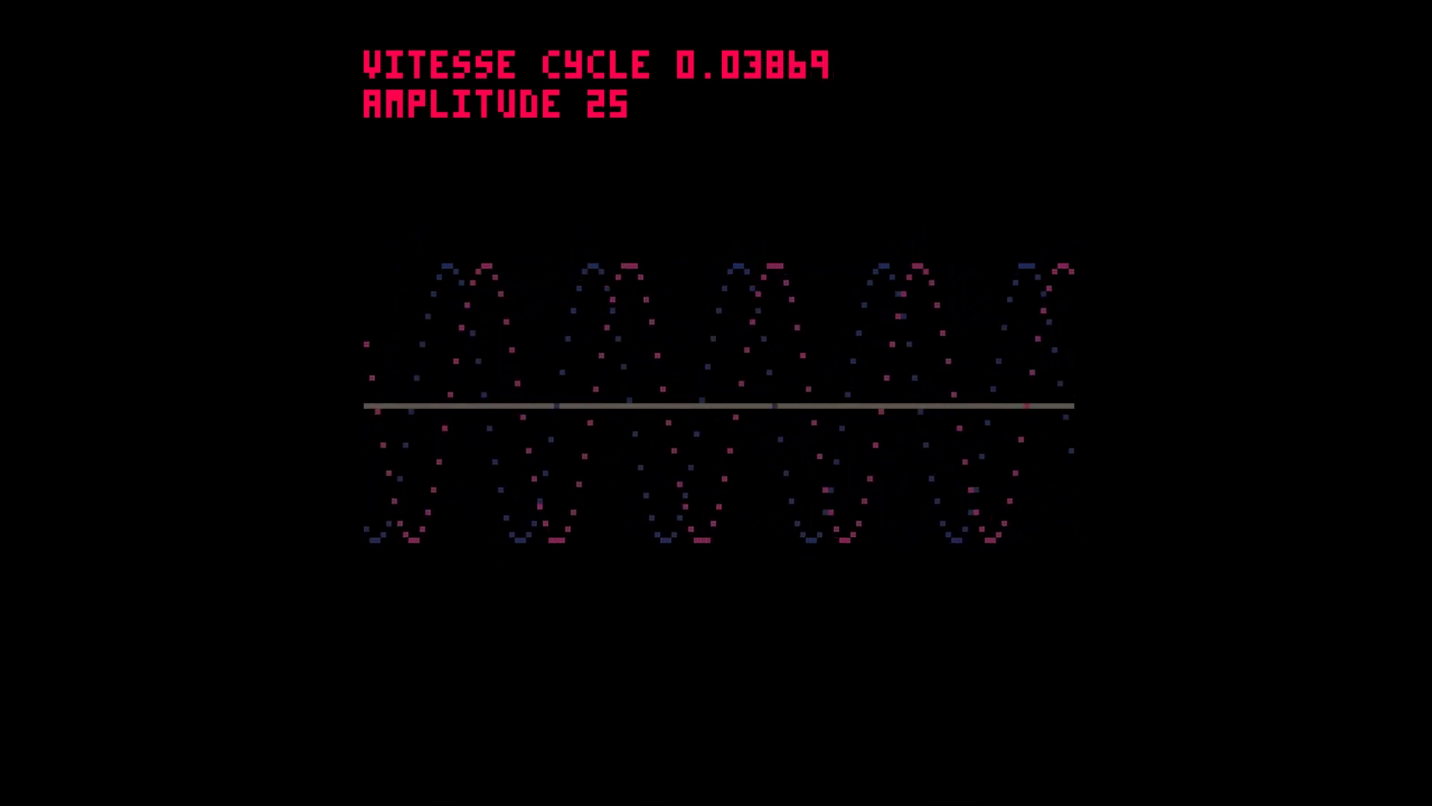
{"action": "key", "text": "Down"}
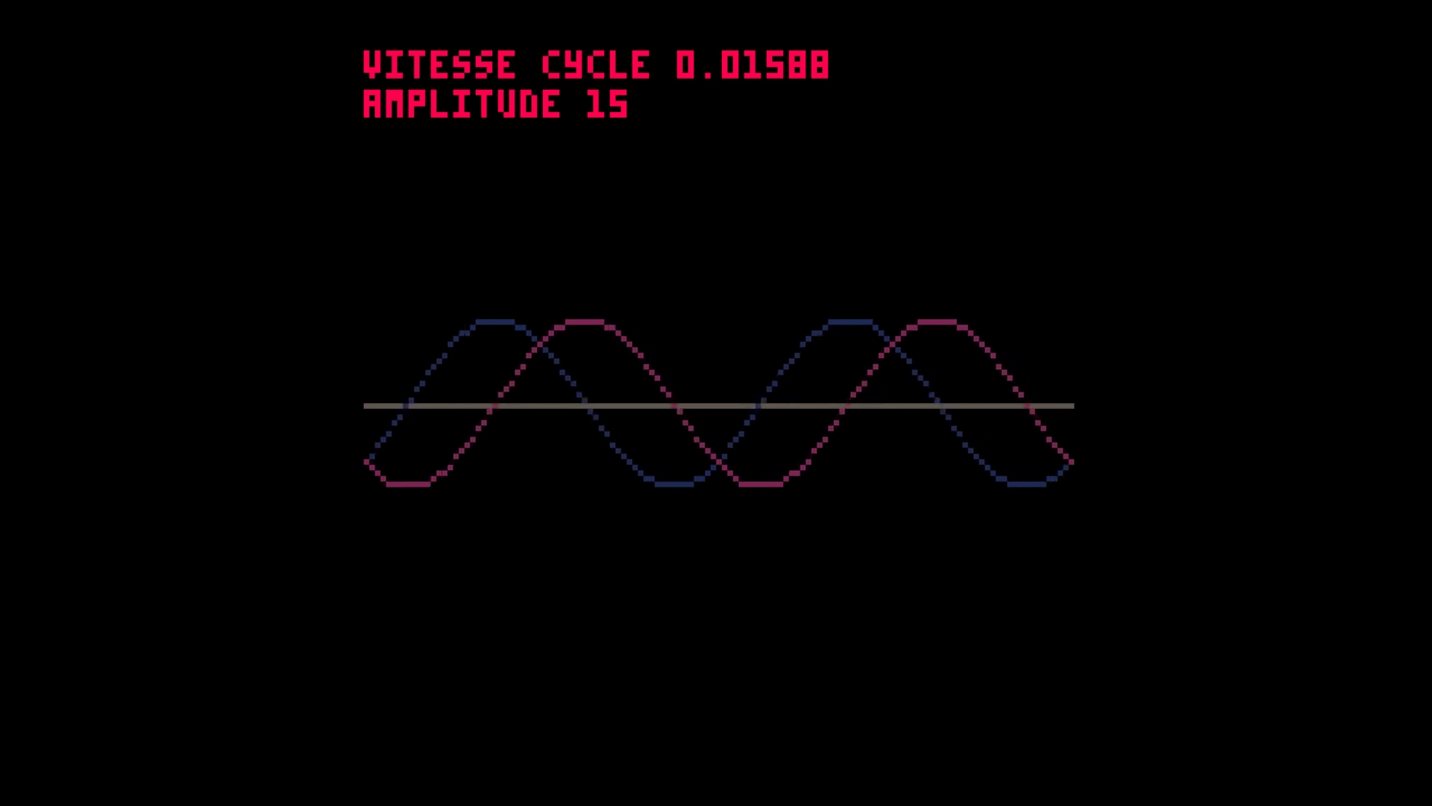
{"action": "key", "text": "Up"}
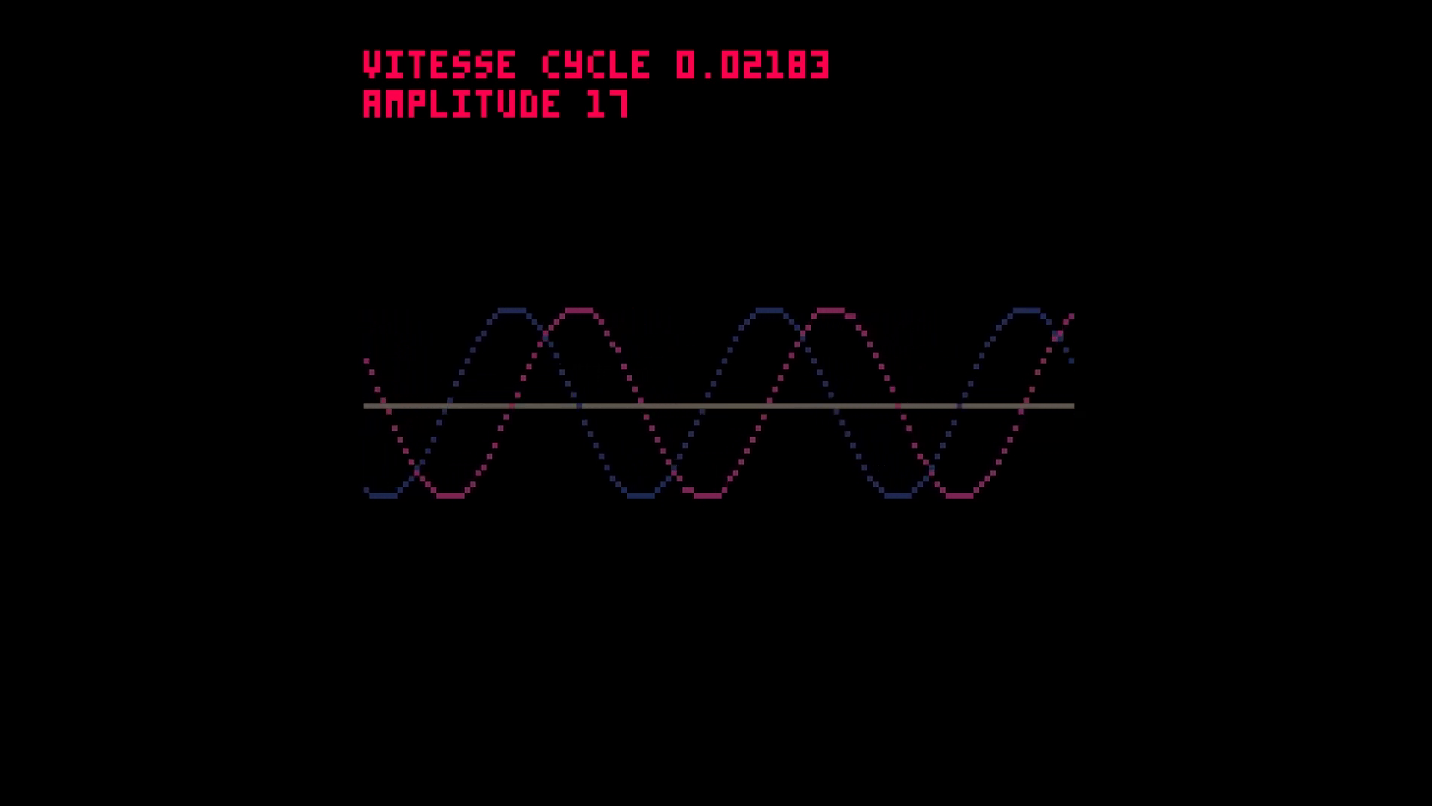
Raise the cycle speed above 0.13 and push the amplitude up to about 28
{"action": "key", "text": "Up"}
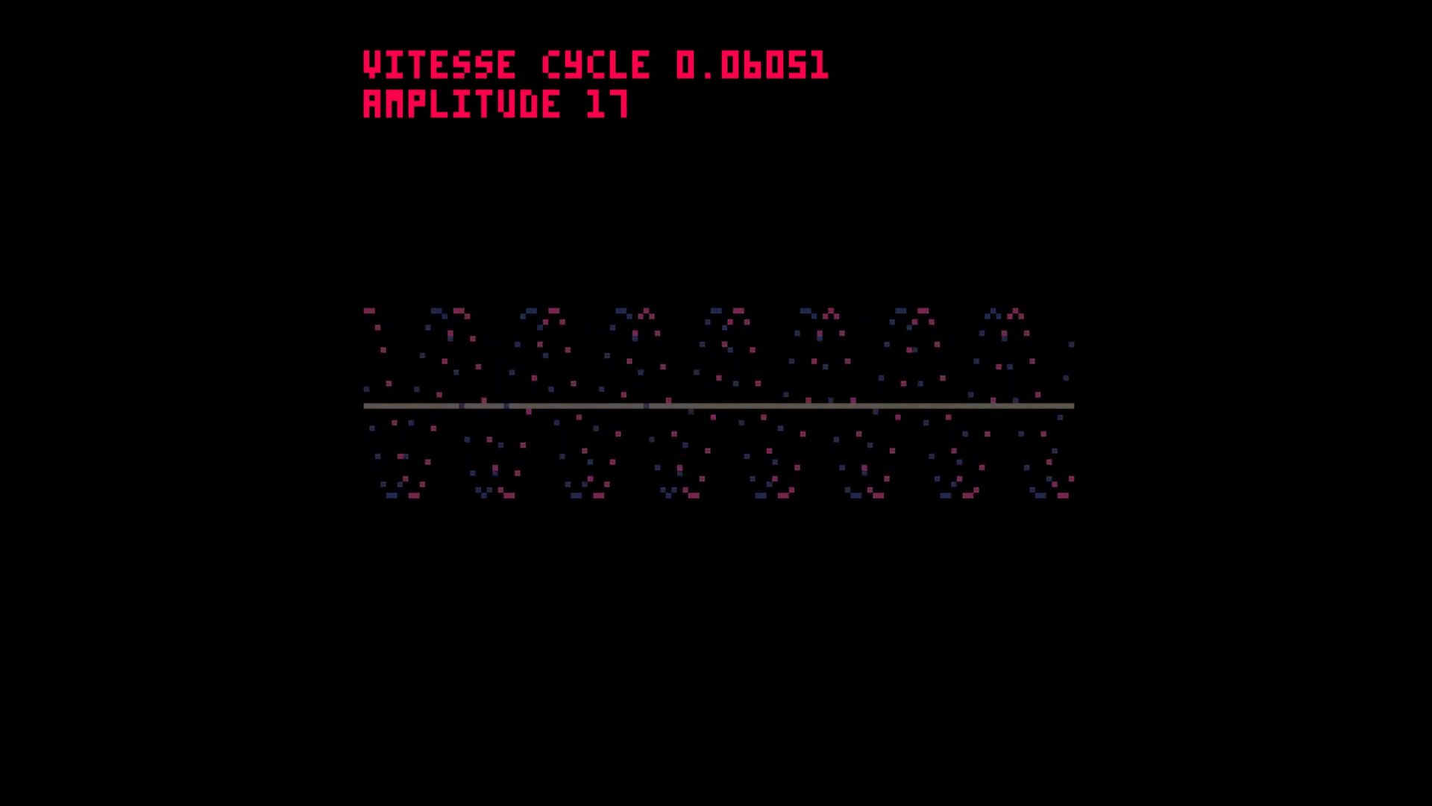
{"action": "key", "text": "Up"}
{"action": "key", "text": "Up"}
{"action": "key", "text": "Up"}
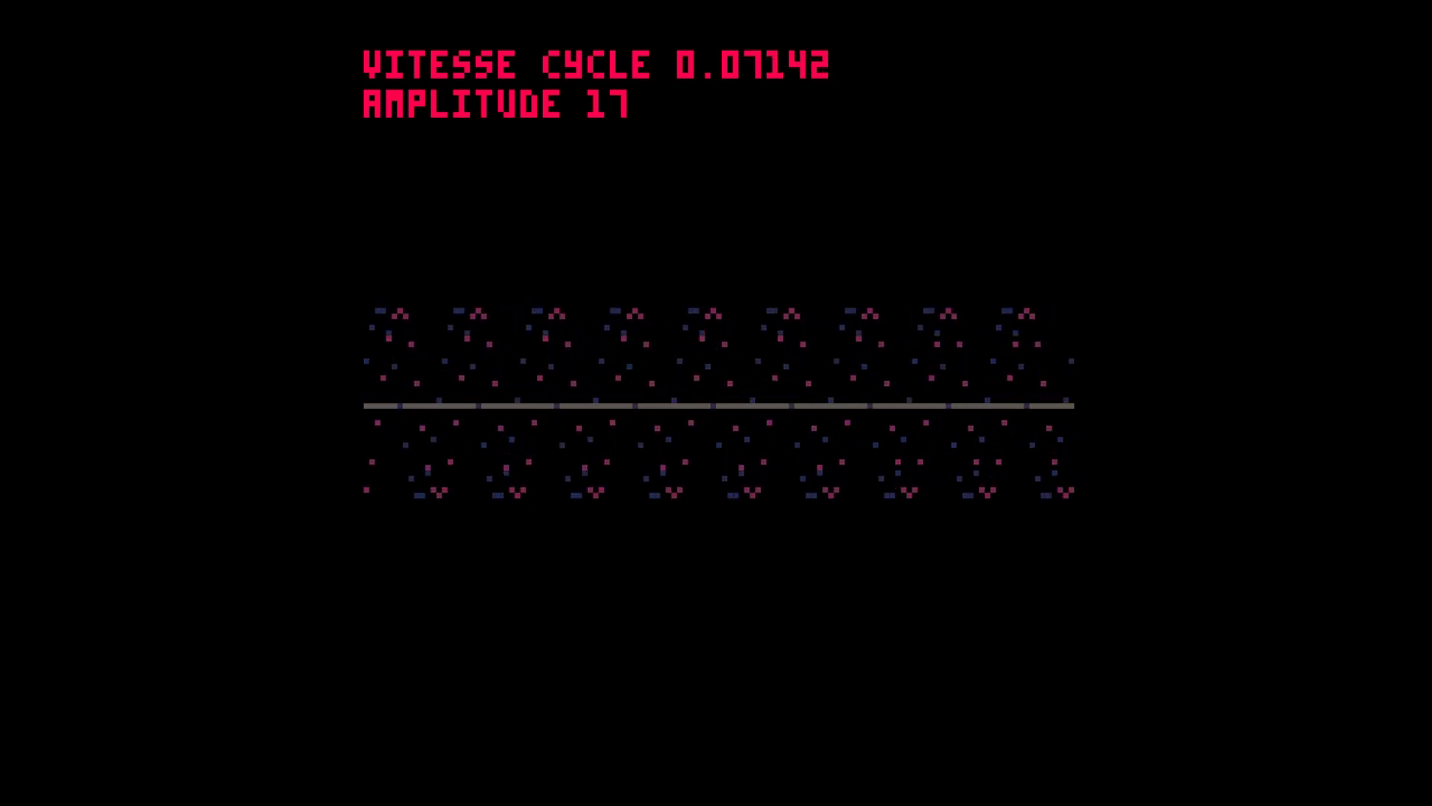
{"action": "key", "text": "Up"}
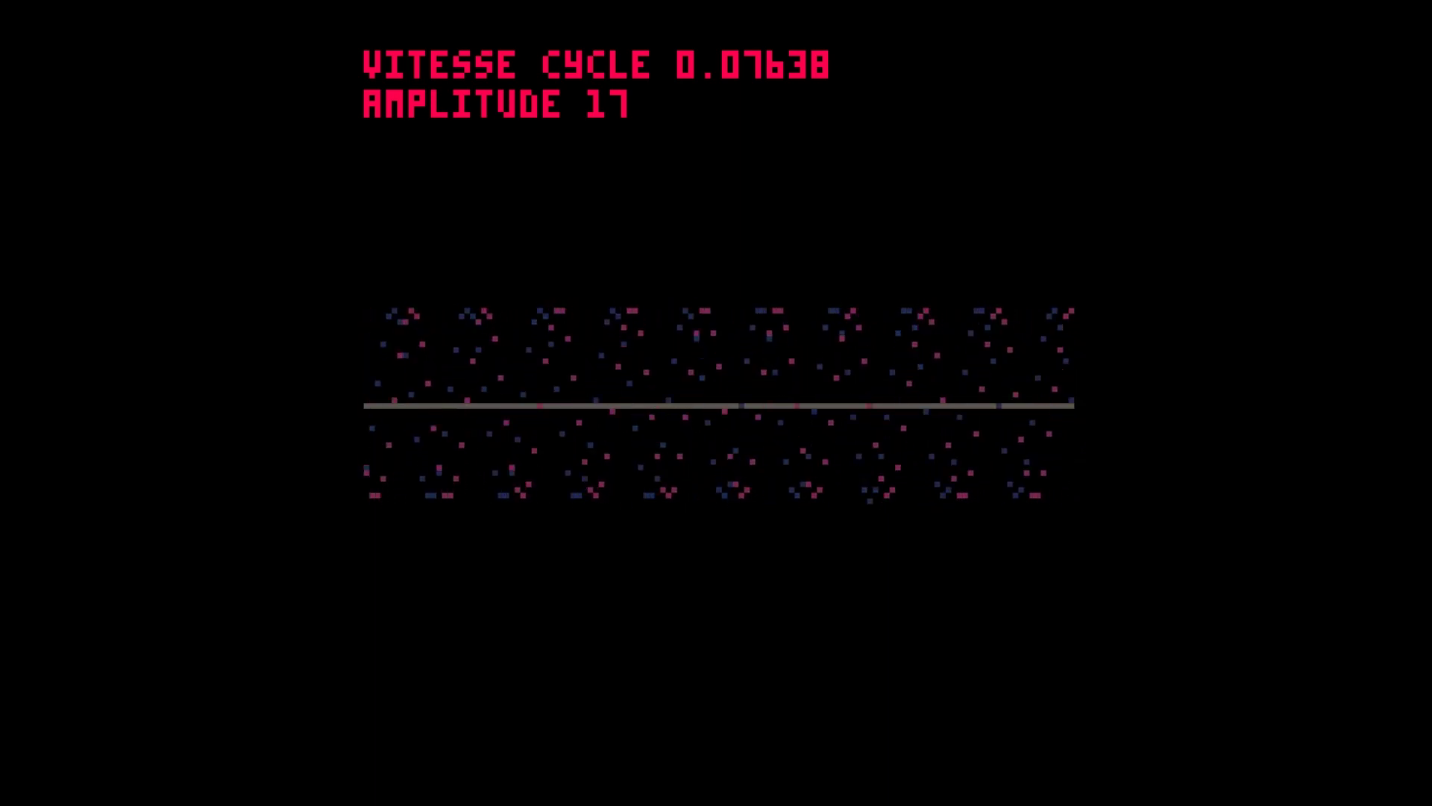
{"action": "key", "text": "Up"}
{"action": "key", "text": "Up"}
{"action": "key", "text": "Up"}
{"action": "key", "text": "Up"}
{"action": "key", "text": "Up"}
{"action": "key", "text": "Up"}
{"action": "key", "text": "Up"}
{"action": "key", "text": "Up"}
{"action": "key", "text": "Up"}
{"action": "key", "text": "Up"}
{"action": "key", "text": "Up"}
{"action": "key", "text": "Up"}
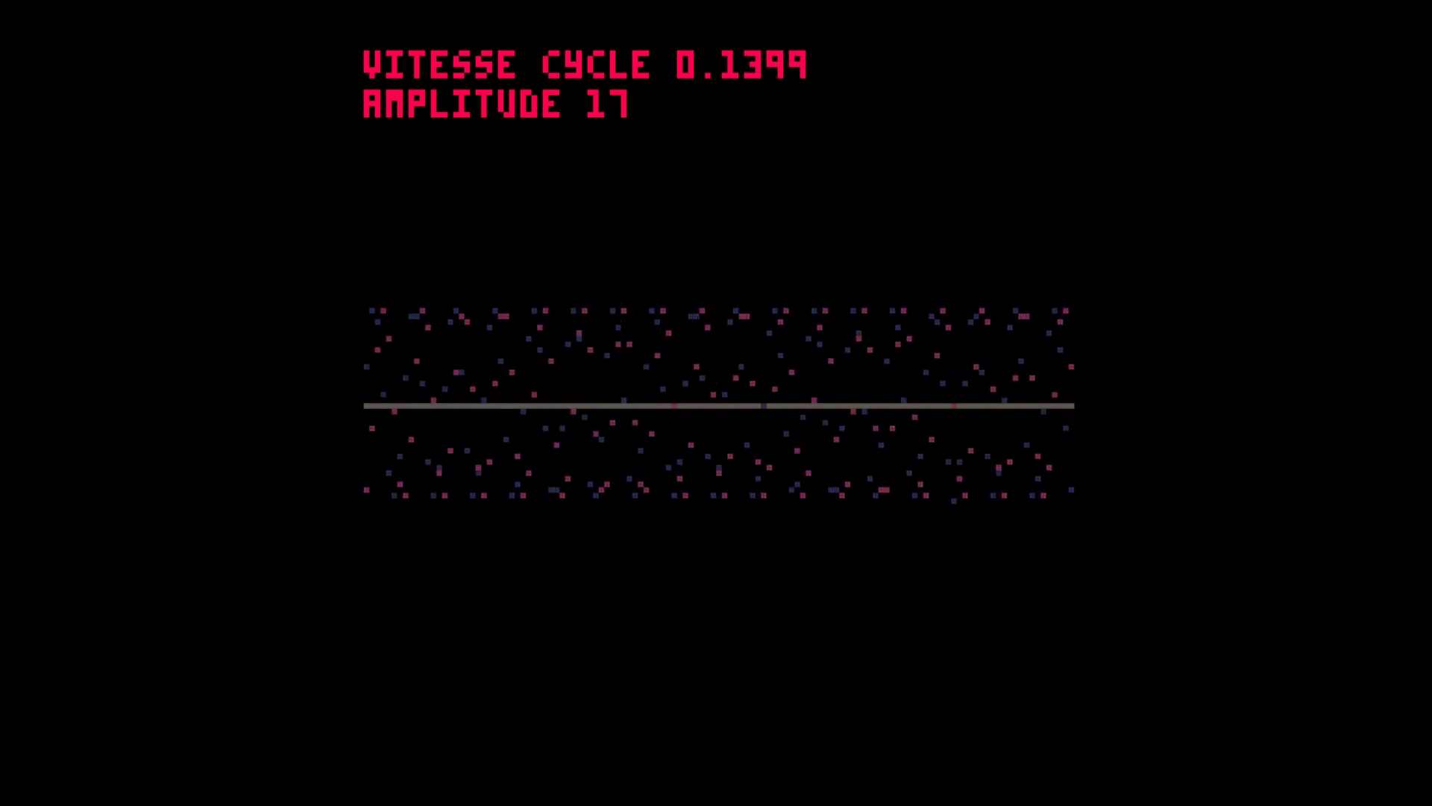
{"action": "key", "text": "Right"}
{"action": "key", "text": "Right"}
{"action": "key", "text": "Right"}
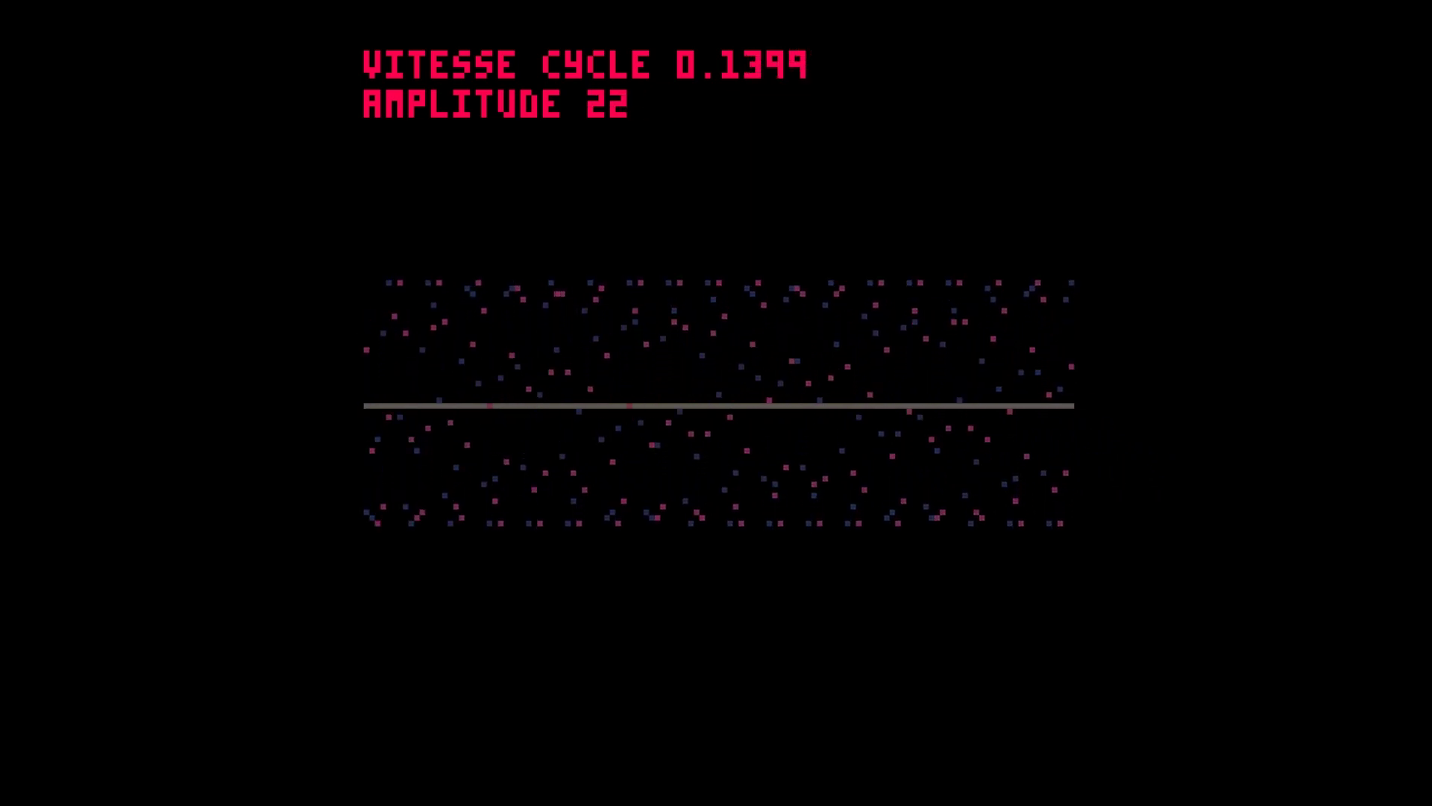
{"action": "key", "text": "Right"}
{"action": "key", "text": "Right"}
{"action": "key", "text": "Left"}
{"action": "key", "text": "Left"}
{"action": "key", "text": "Left"}
{"action": "key", "text": "Left"}
{"action": "key", "text": "Left"}
{"action": "key", "text": "Left"}
{"action": "key", "text": "Right"}
{"action": "key", "text": "Right"}
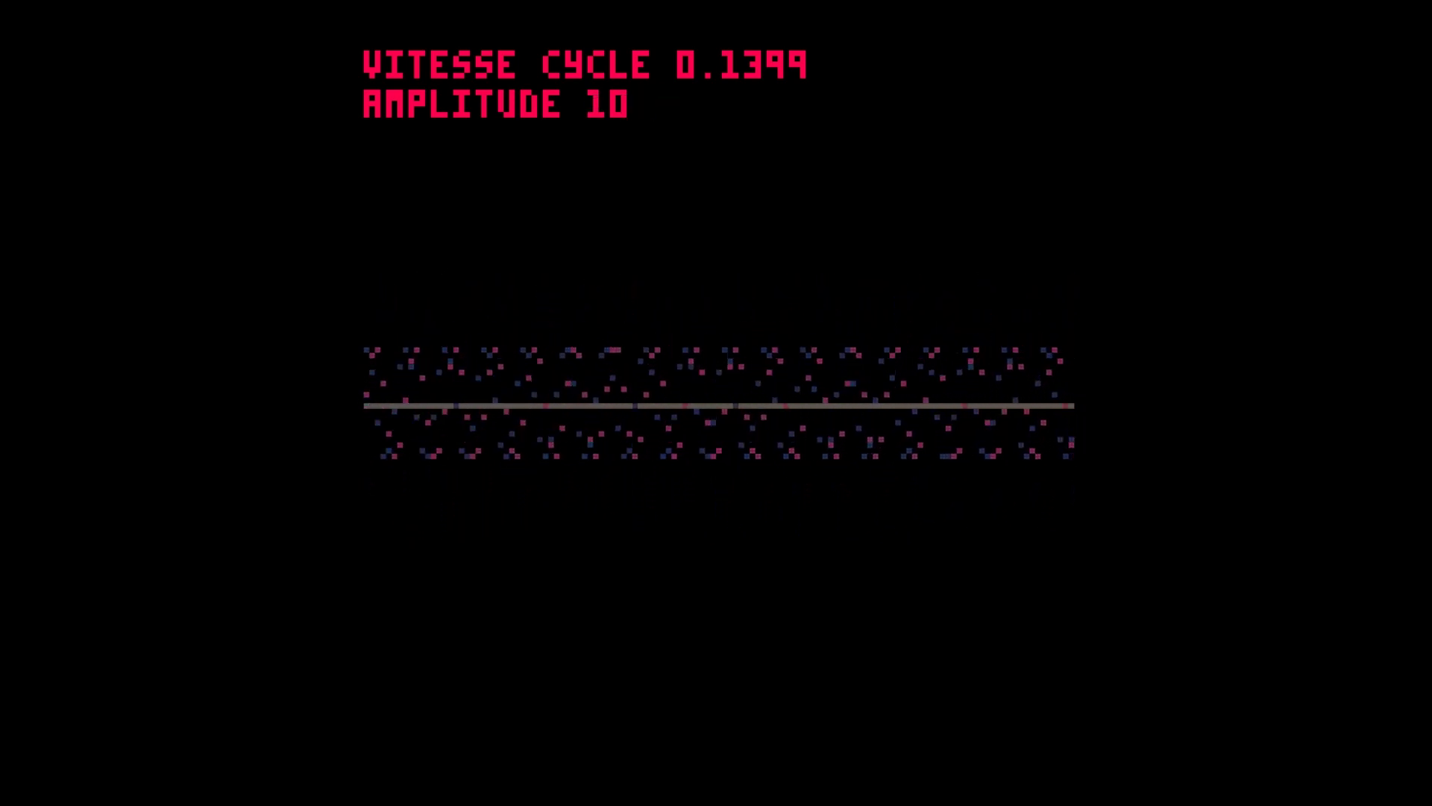
{"action": "key", "text": "Right"}
{"action": "key", "text": "Right"}
{"action": "key", "text": "Right"}
{"action": "key", "text": "Right"}
{"action": "key", "text": "Right"}
{"action": "key", "text": "Right"}
{"action": "key", "text": "Right"}
{"action": "key", "text": "Right"}
{"action": "key", "text": "Right"}
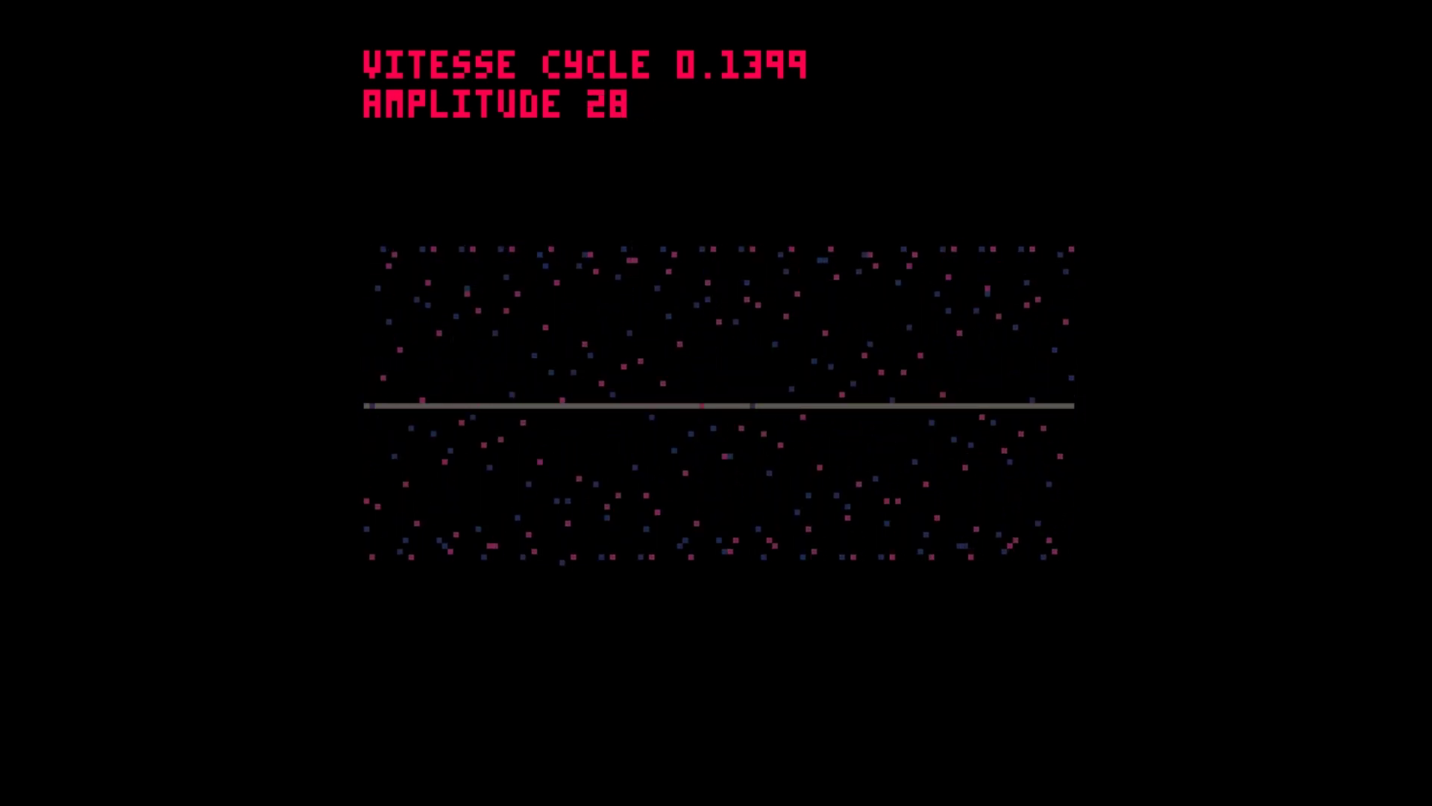
{"action": "key", "text": "Left"}
{"action": "key", "text": "Left"}
{"action": "key", "text": "Left"}
{"action": "key", "text": "Left"}
{"action": "key", "text": "Left"}
Settle at cycle speed 0.1299 and amplitude 16.5, then stop the demo and return to the draw code
{"action": "key", "text": "Up"}
{"action": "key", "text": "Up"}
{"action": "key", "text": "Up"}
{"action": "key", "text": "Up"}
{"action": "key", "text": "Down"}
{"action": "key", "text": "Down"}
{"action": "key", "text": "Down"}
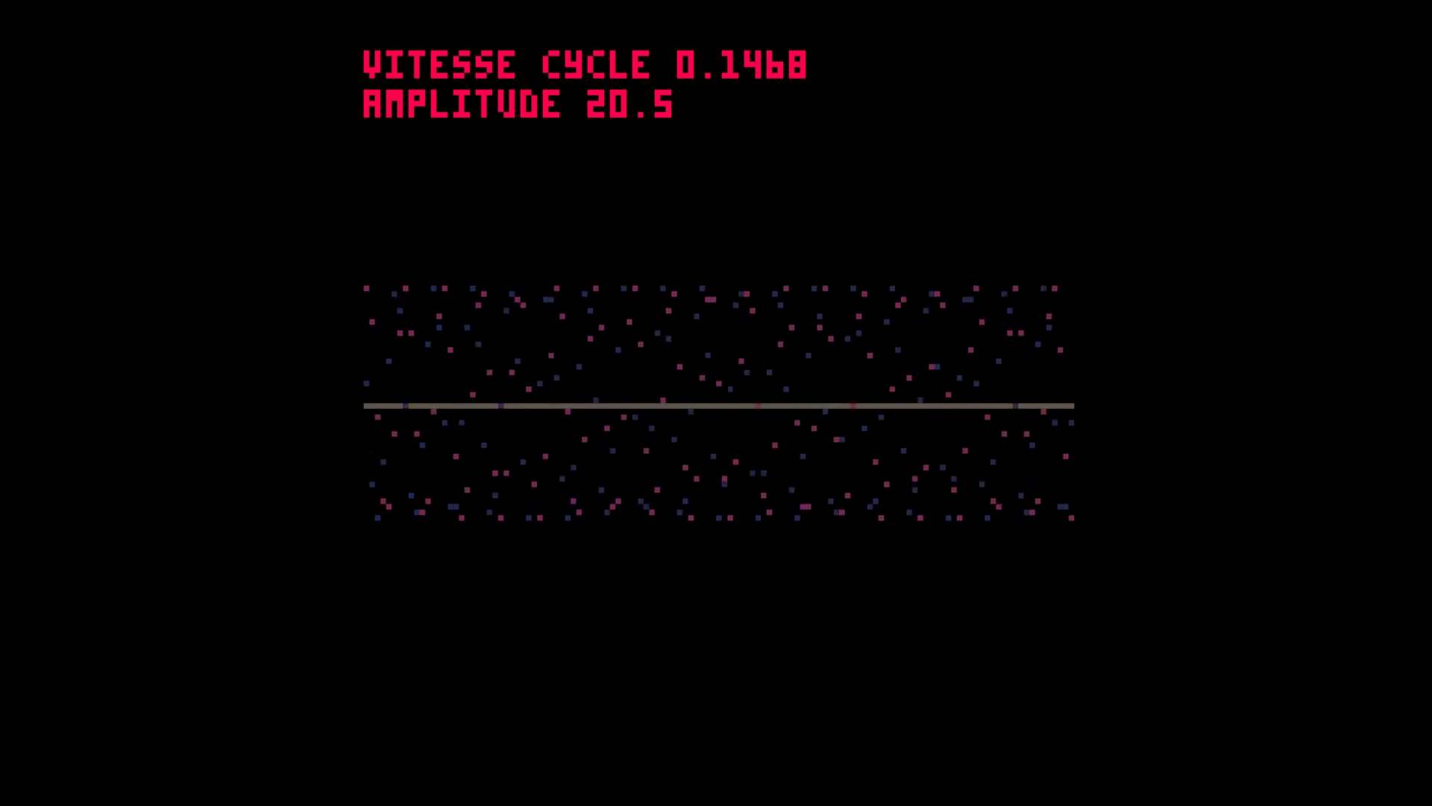
{"action": "key", "text": "Down"}
{"action": "key", "text": "Down"}
{"action": "key", "text": "Down"}
{"action": "key", "text": "Down"}
{"action": "key", "text": "Right"}
{"action": "key", "text": "Right"}
{"action": "key", "text": "Right"}
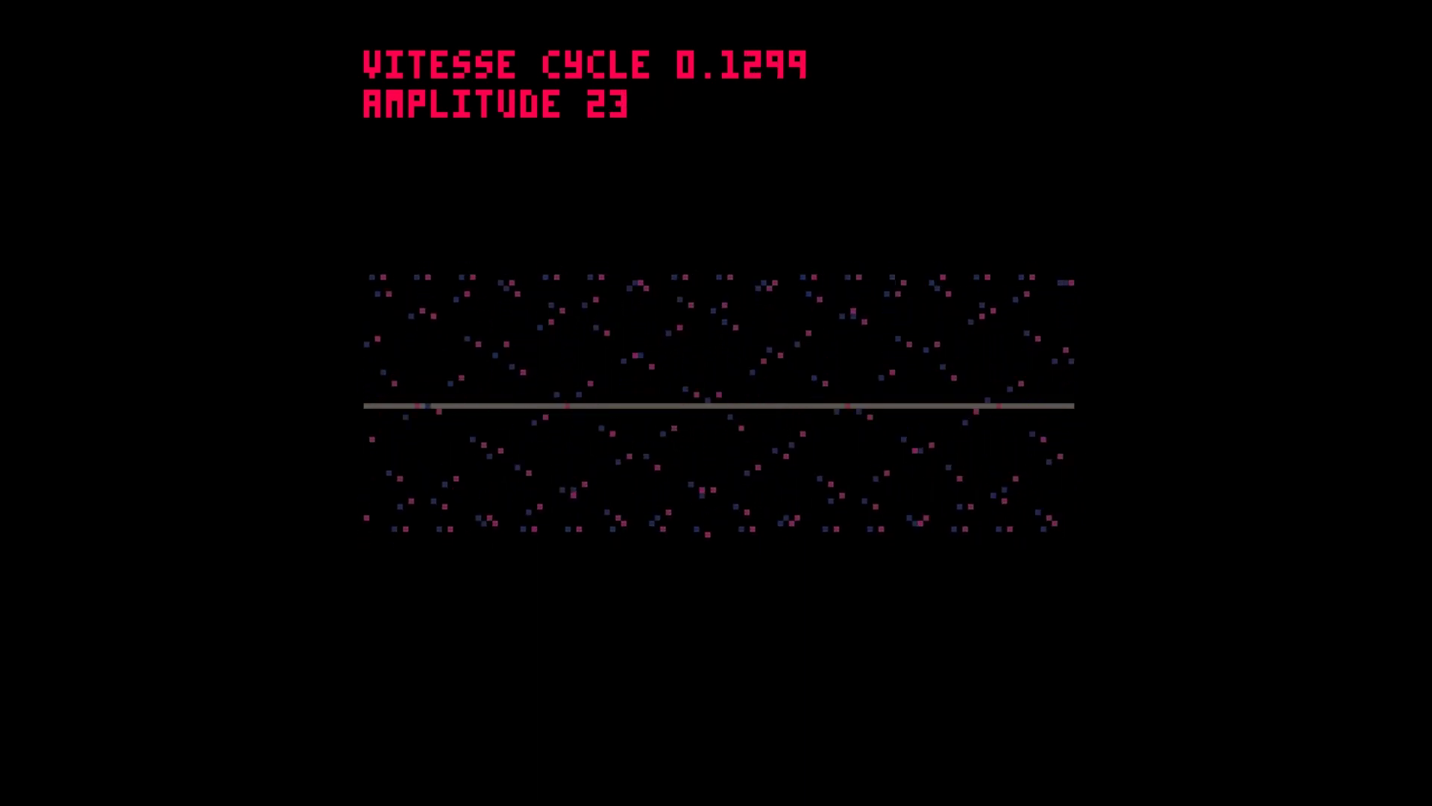
{"action": "key", "text": "Left"}
{"action": "key", "text": "Left"}
{"action": "key", "text": "Left"}
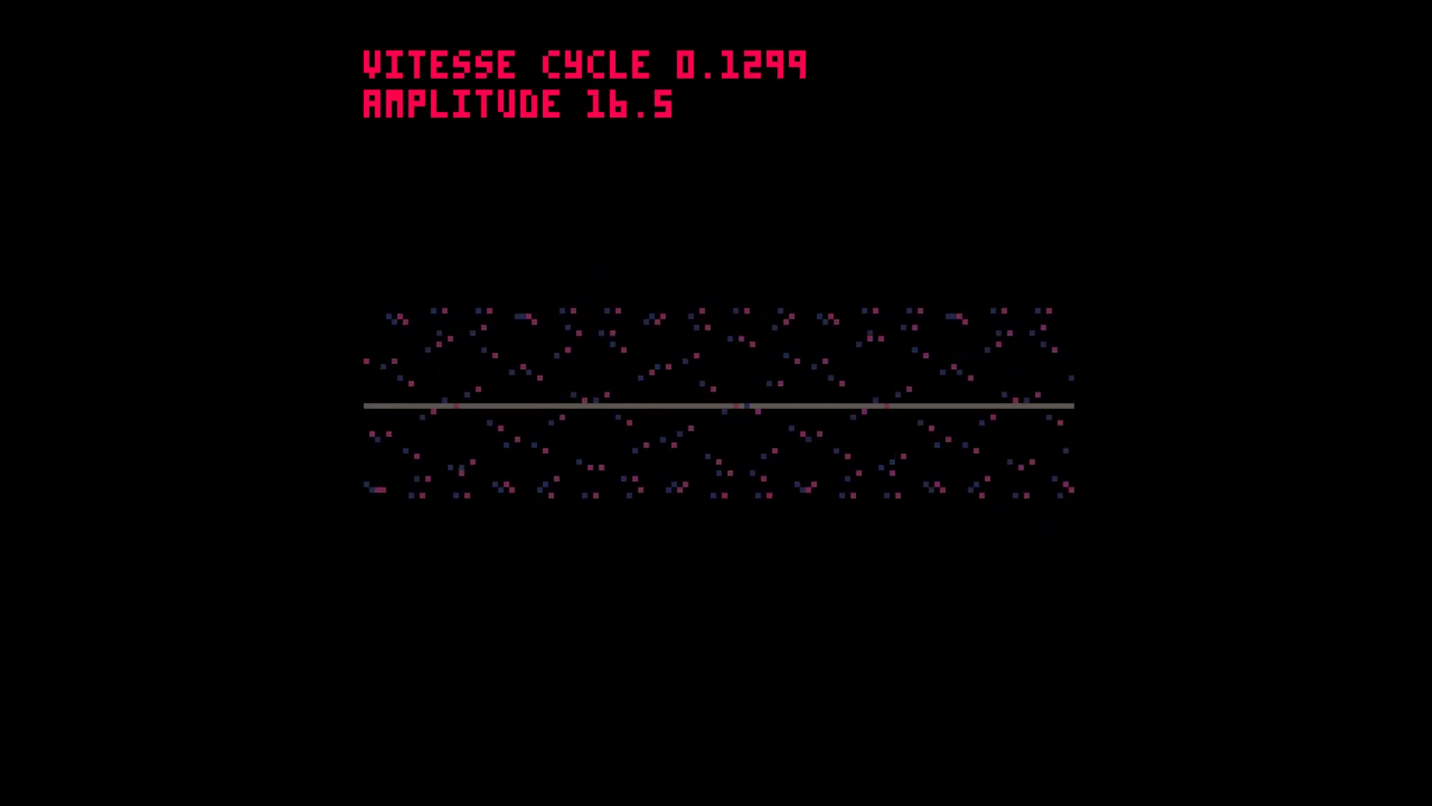
{"action": "key", "text": "Escape"}
{"action": "key", "text": "Down"}
{"action": "key", "text": "Down"}
{"action": "key", "text": "Down"}
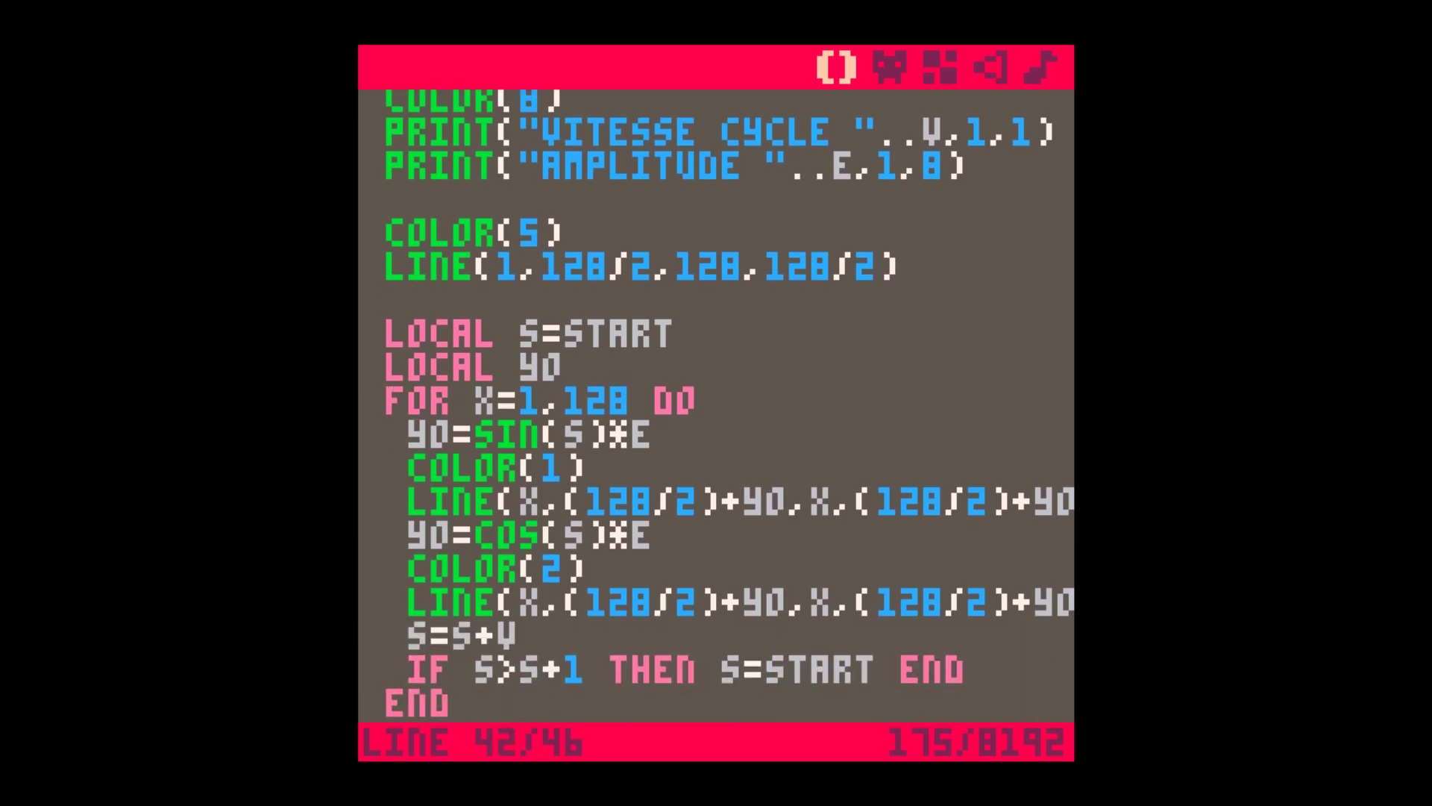
Comment out the LINE call and start a SPR(1, call below it, checking sprite 1
{"action": "key", "text": "ctrl+b"}
{"action": "key", "text": "ctrl+b"}
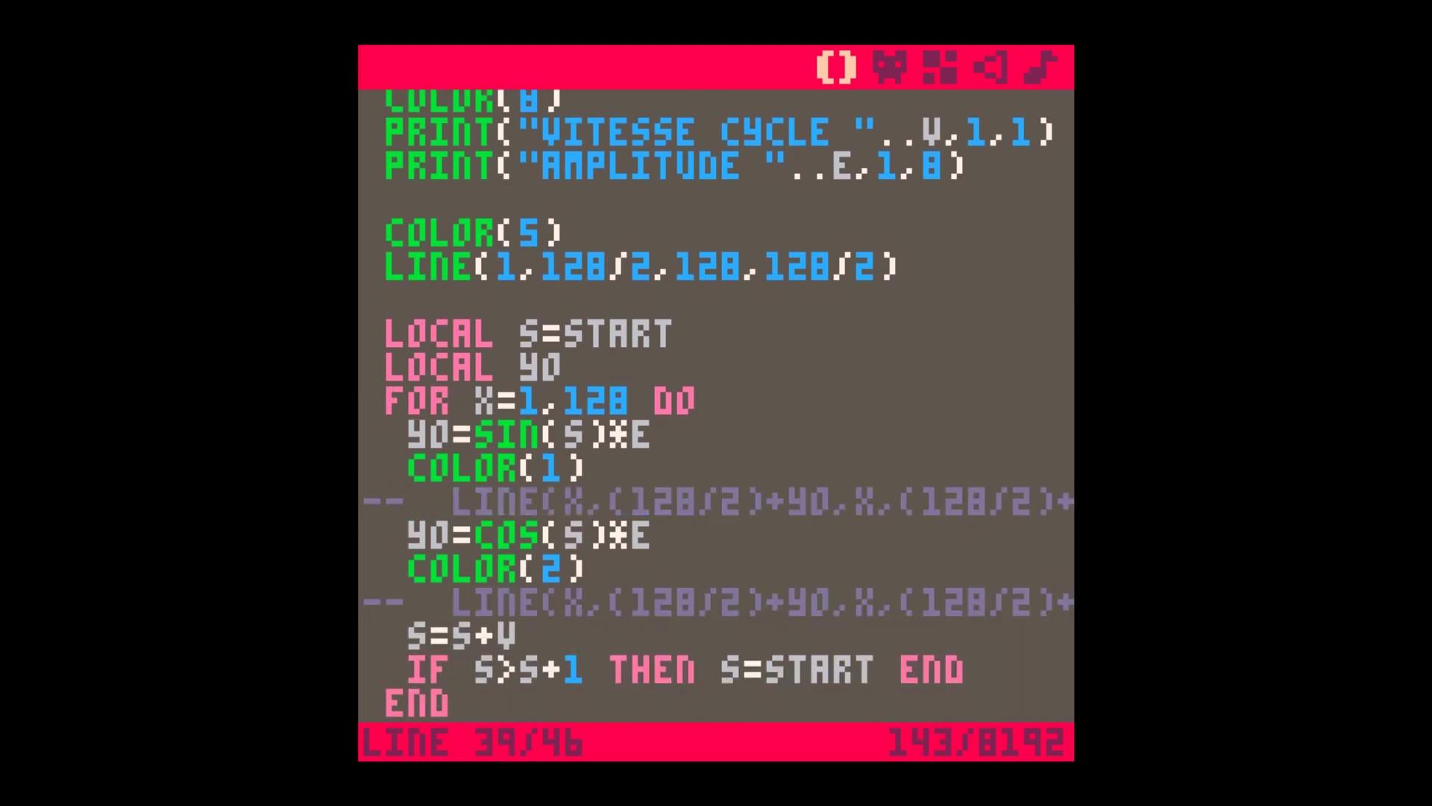
{"action": "key", "text": "Down"}
{"action": "key", "text": "Return"}
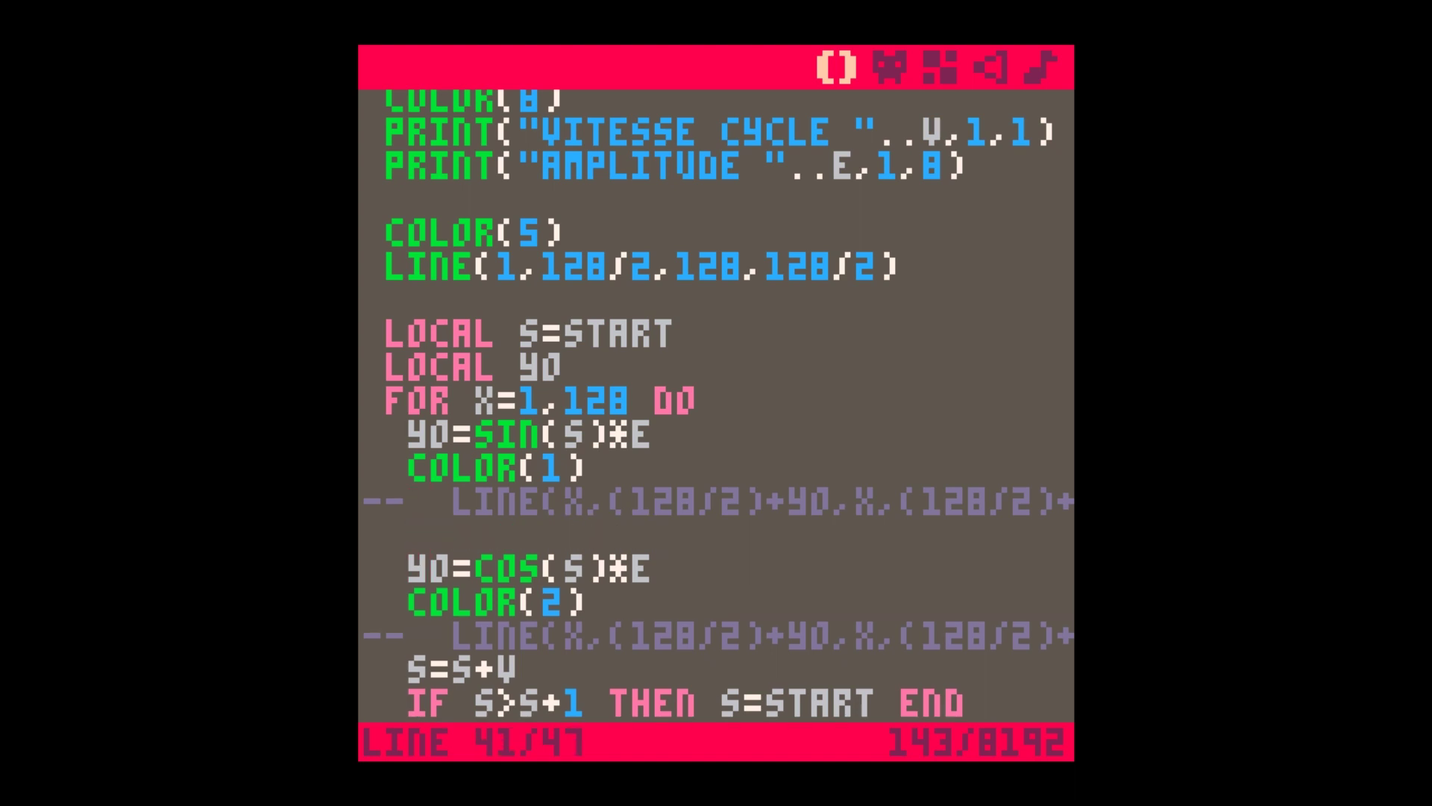
{"action": "type", "text": "S"}
{"action": "type", "text": "PR"}
{"action": "type", "text": "(1"}
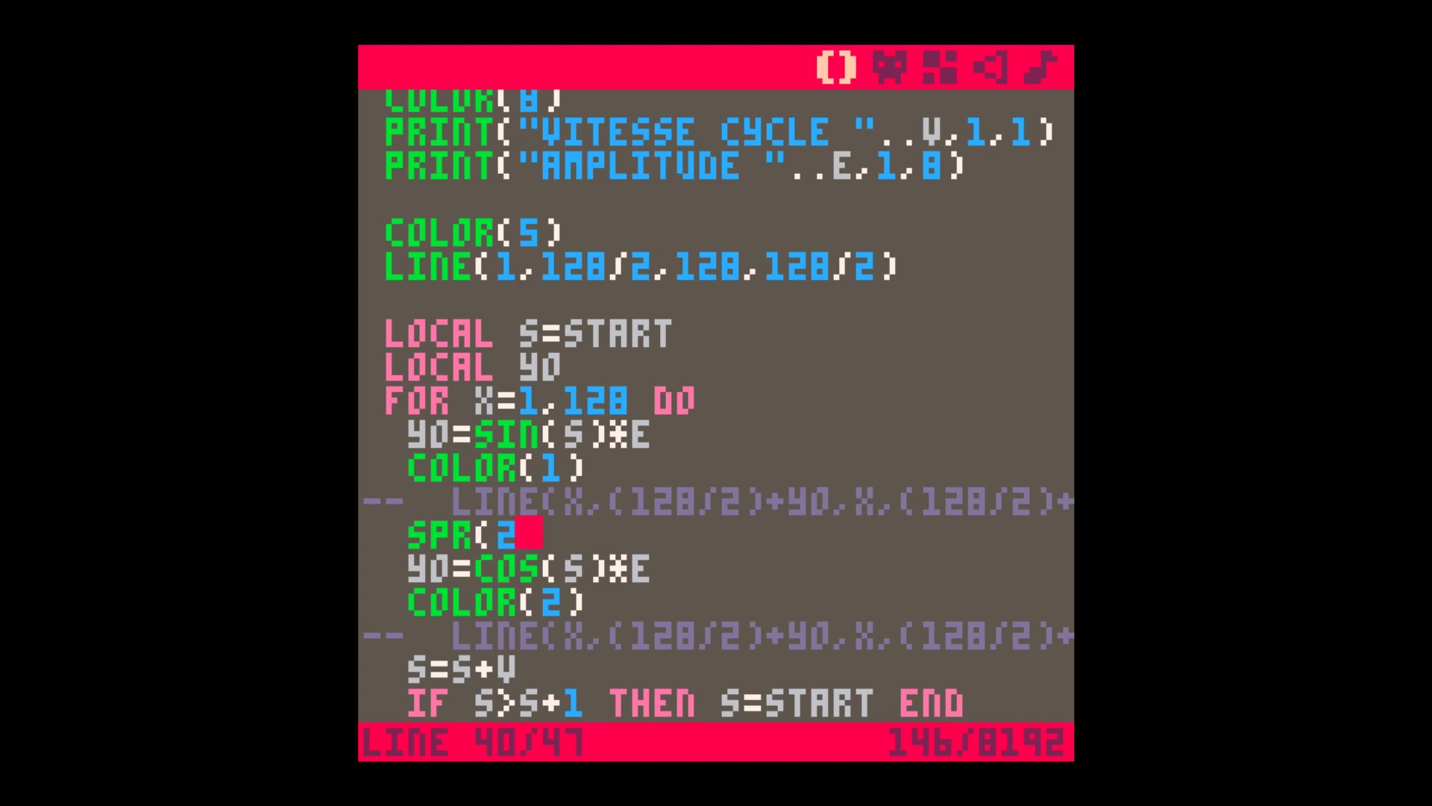
{"action": "key", "text": "BackSpace"}
{"action": "type", "text": "1"}
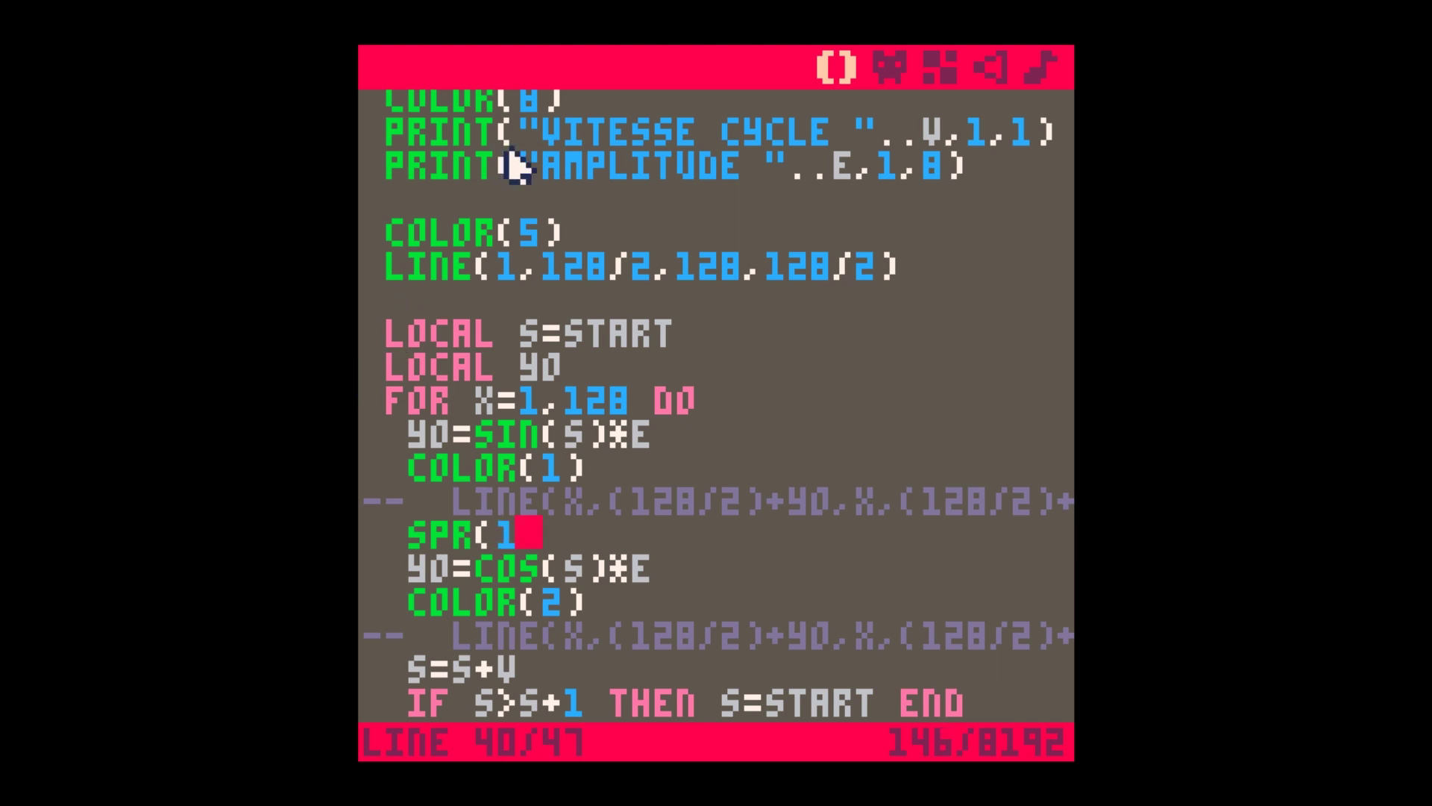
{"action": "left_click", "coordinate": [880, 63]}
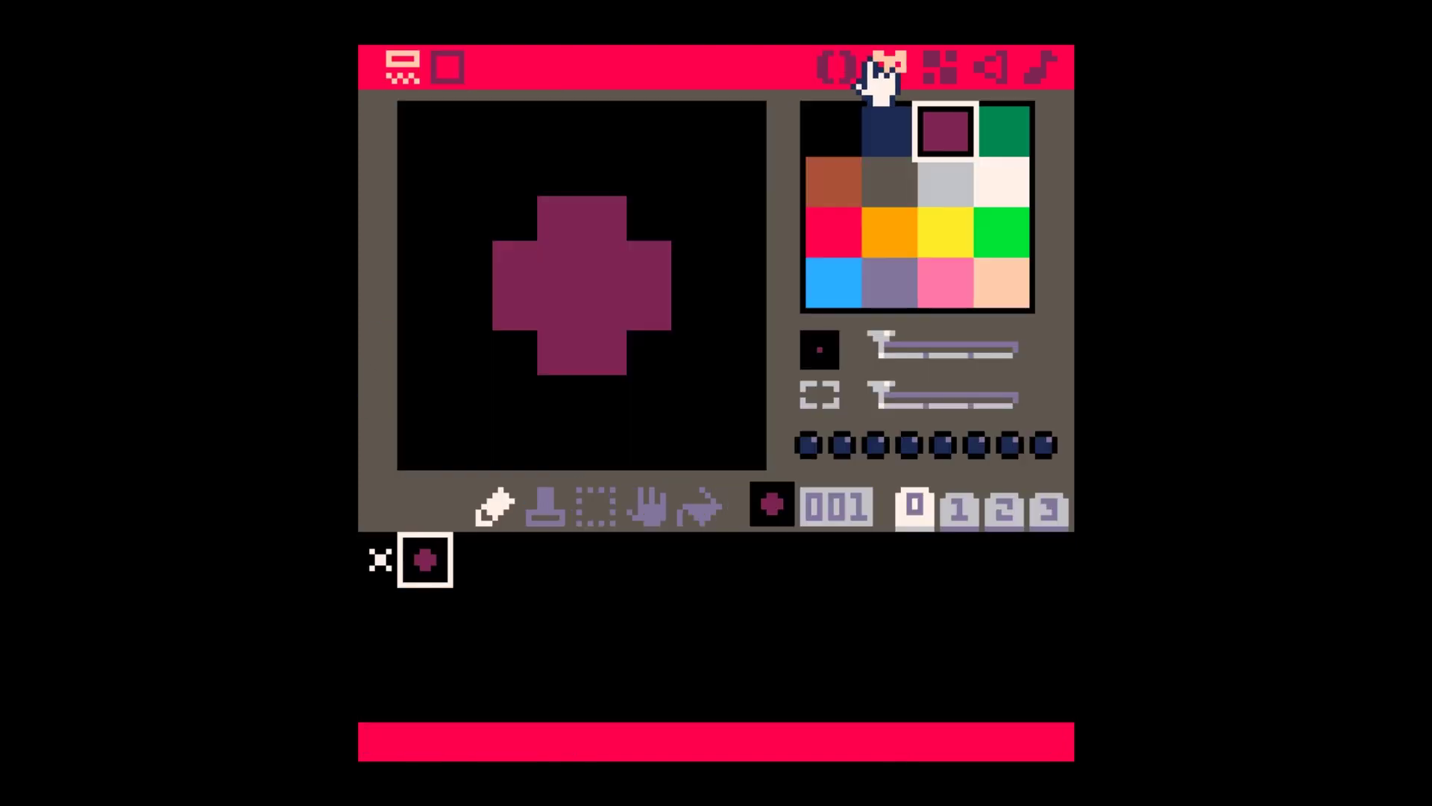
{"action": "left_click", "coordinate": [844, 64]}
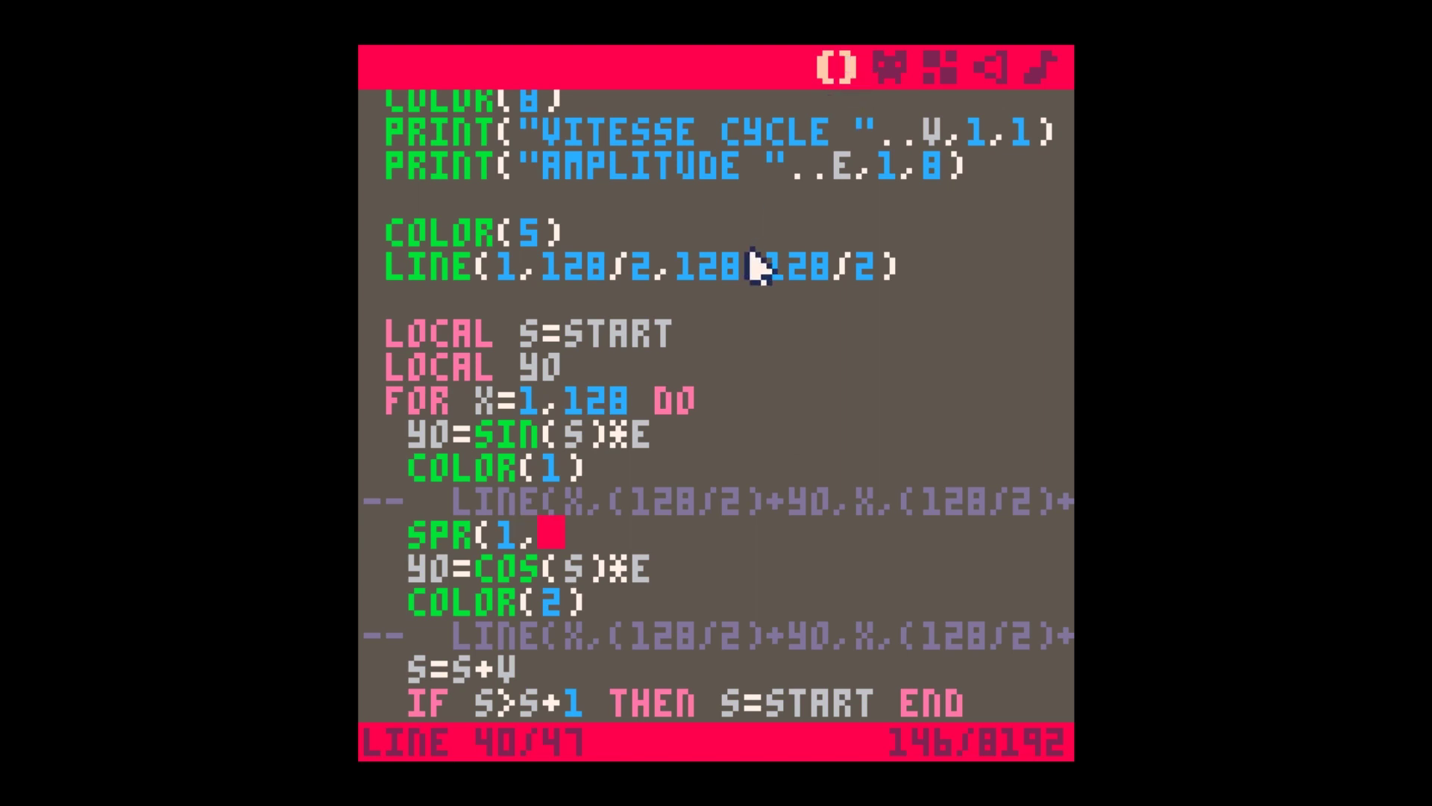
Complete the call as SPR(1,X,(128/2)+Y0) using the line's coordinates and run the cart
{"action": "key", "text": "Up"}
{"action": "key", "text": "shift+Right"}
{"action": "key", "text": "shift+Right"}
{"action": "key", "text": "shift+Right"}
{"action": "key", "text": "shift+Right"}
{"action": "key", "text": "shift+Right"}
{"action": "key", "text": "shift+Right"}
{"action": "key", "text": "shift+Right"}
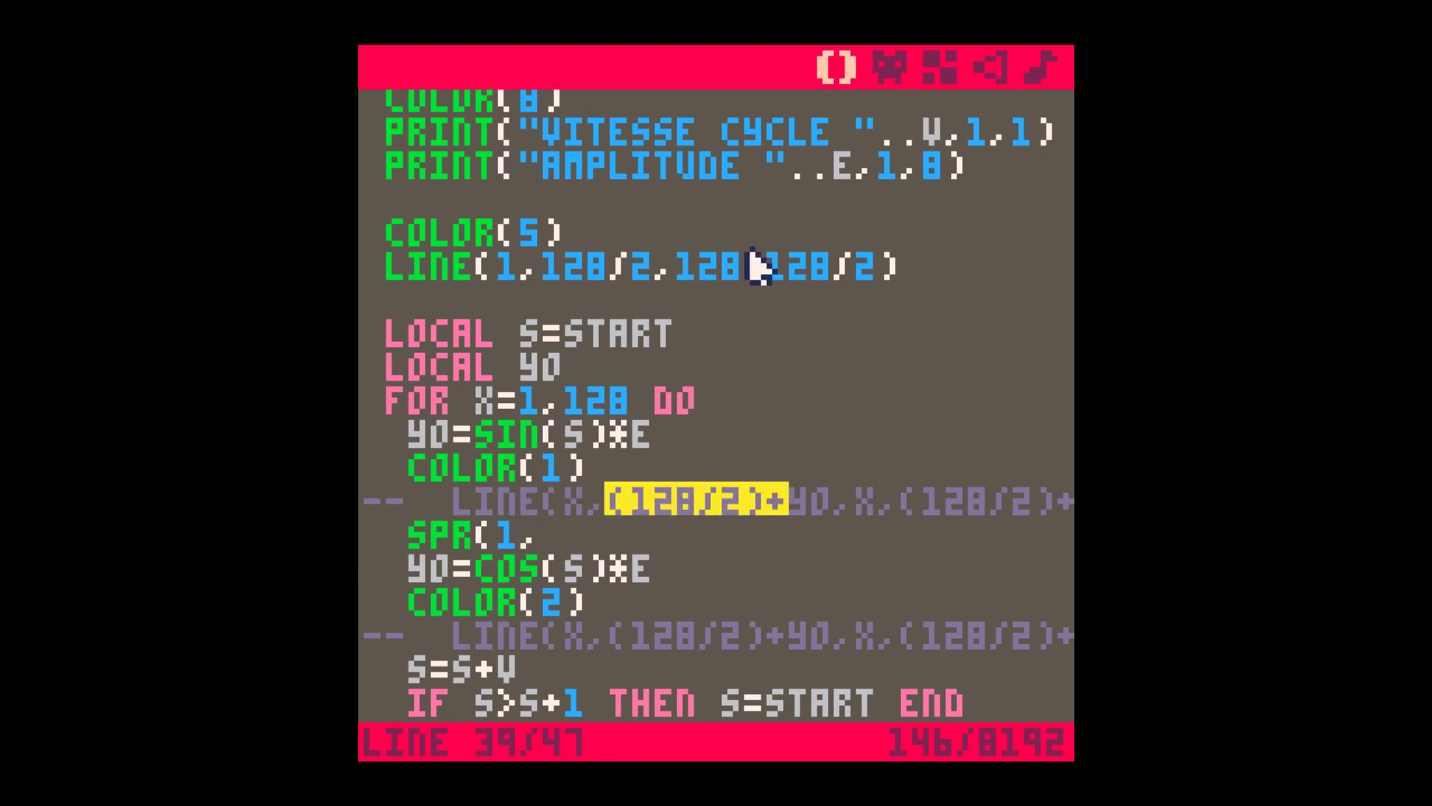
{"action": "key", "text": "shift+Right"}
{"action": "key", "text": "shift+Right"}
{"action": "key", "text": "shift+Right"}
{"action": "key", "text": "shift+Right"}
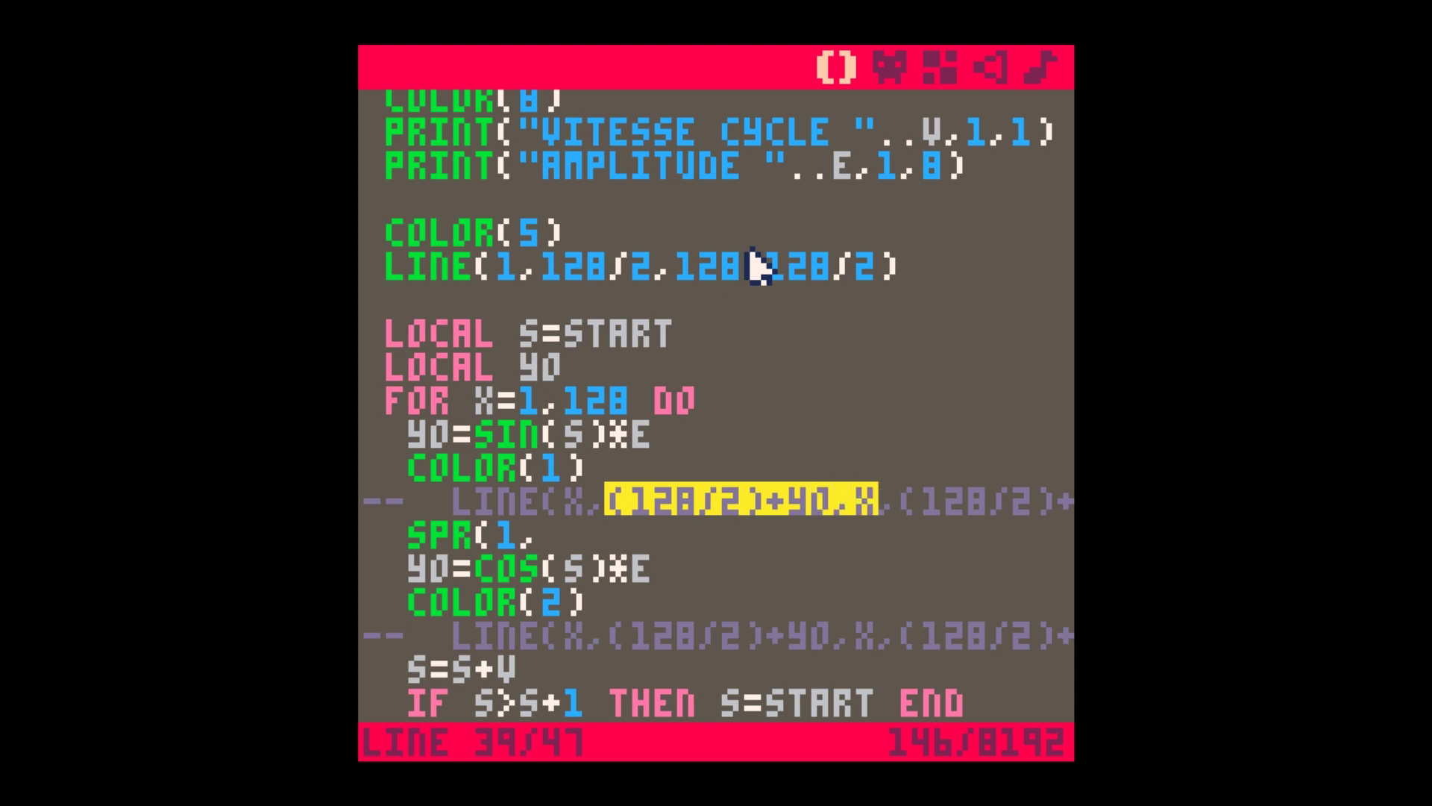
{"action": "key", "text": "Right"}
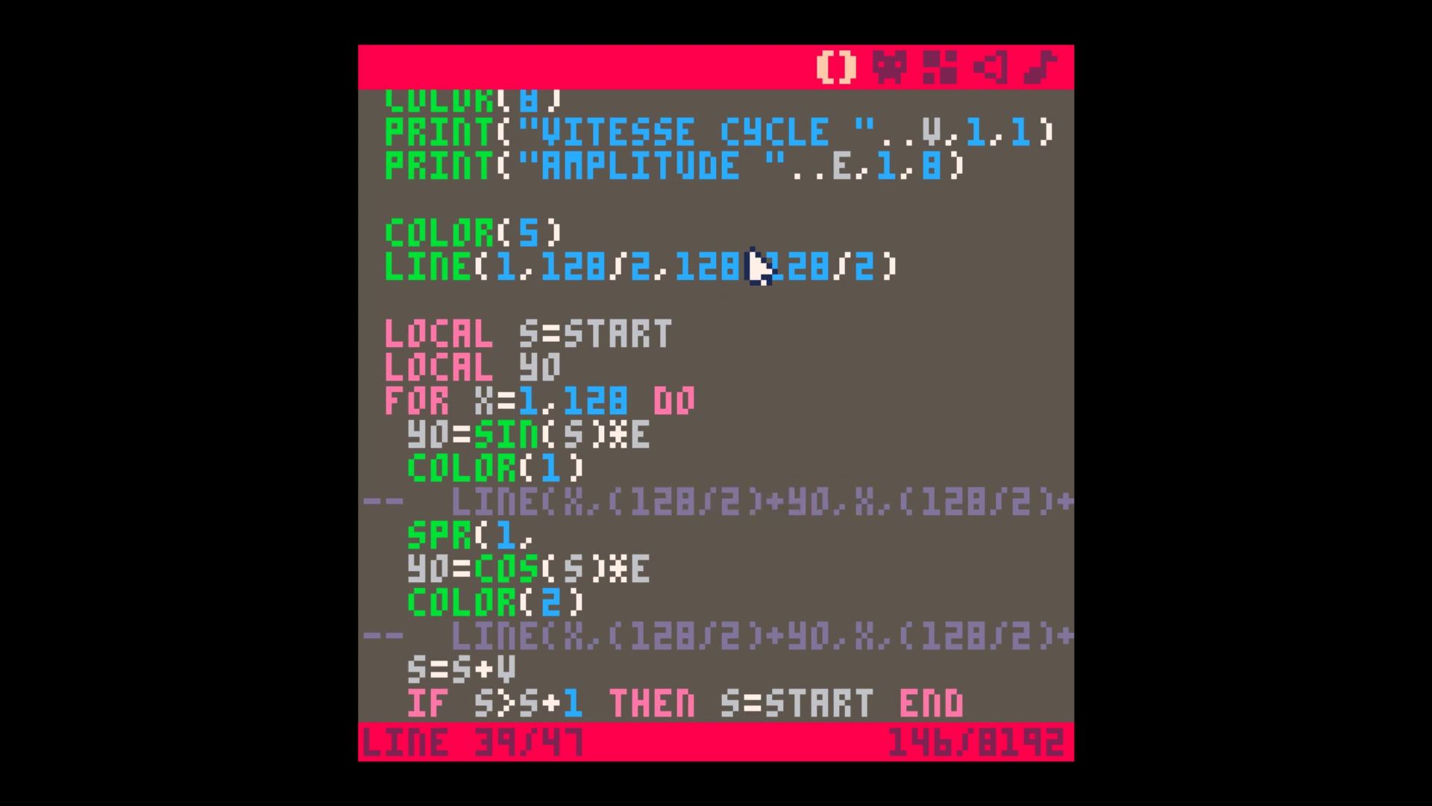
{"action": "key", "text": "shift+Right"}
{"action": "key", "text": "shift+Right"}
{"action": "key", "text": "shift+Right"}
{"action": "key", "text": "shift+Right"}
{"action": "key", "text": "shift+Right"}
{"action": "key", "text": "shift+Right"}
{"action": "key", "text": "shift+Right"}
{"action": "key", "text": "shift+Right"}
{"action": "key", "text": "ctrl+c"}
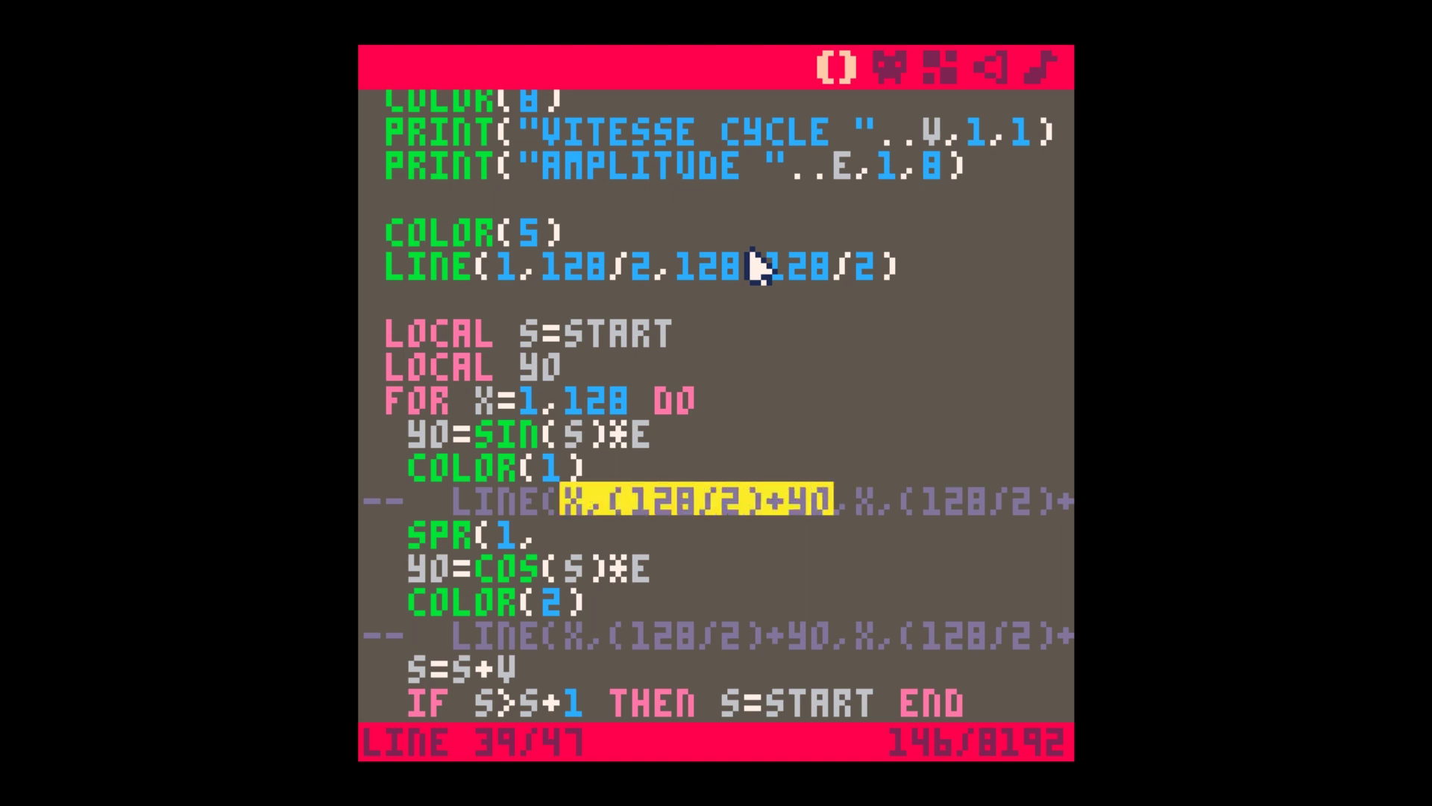
{"action": "key", "text": "Down"}
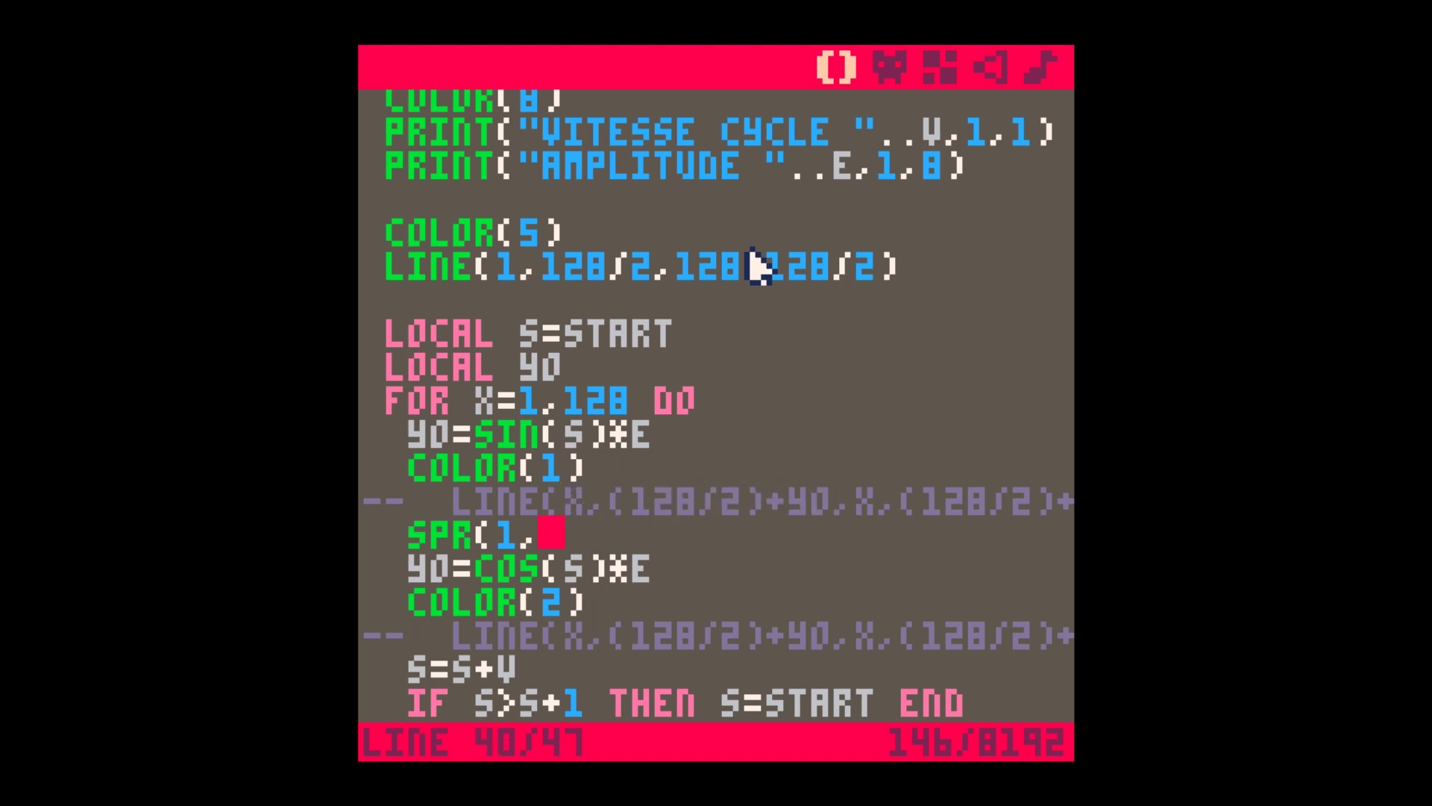
{"action": "key", "text": "ctrl+v"}
{"action": "type", "text": ")"}
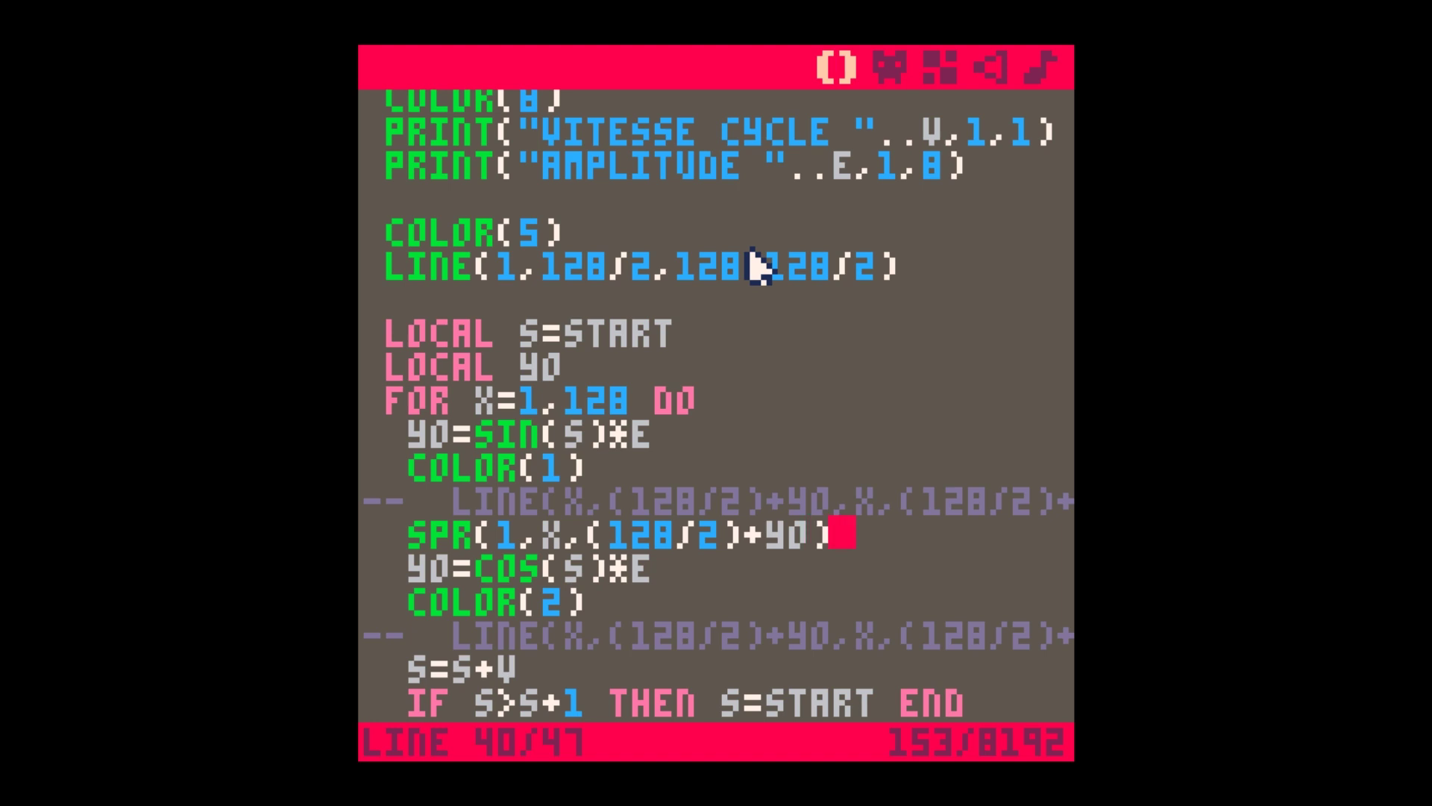
{"action": "key", "text": "ctrl+r"}
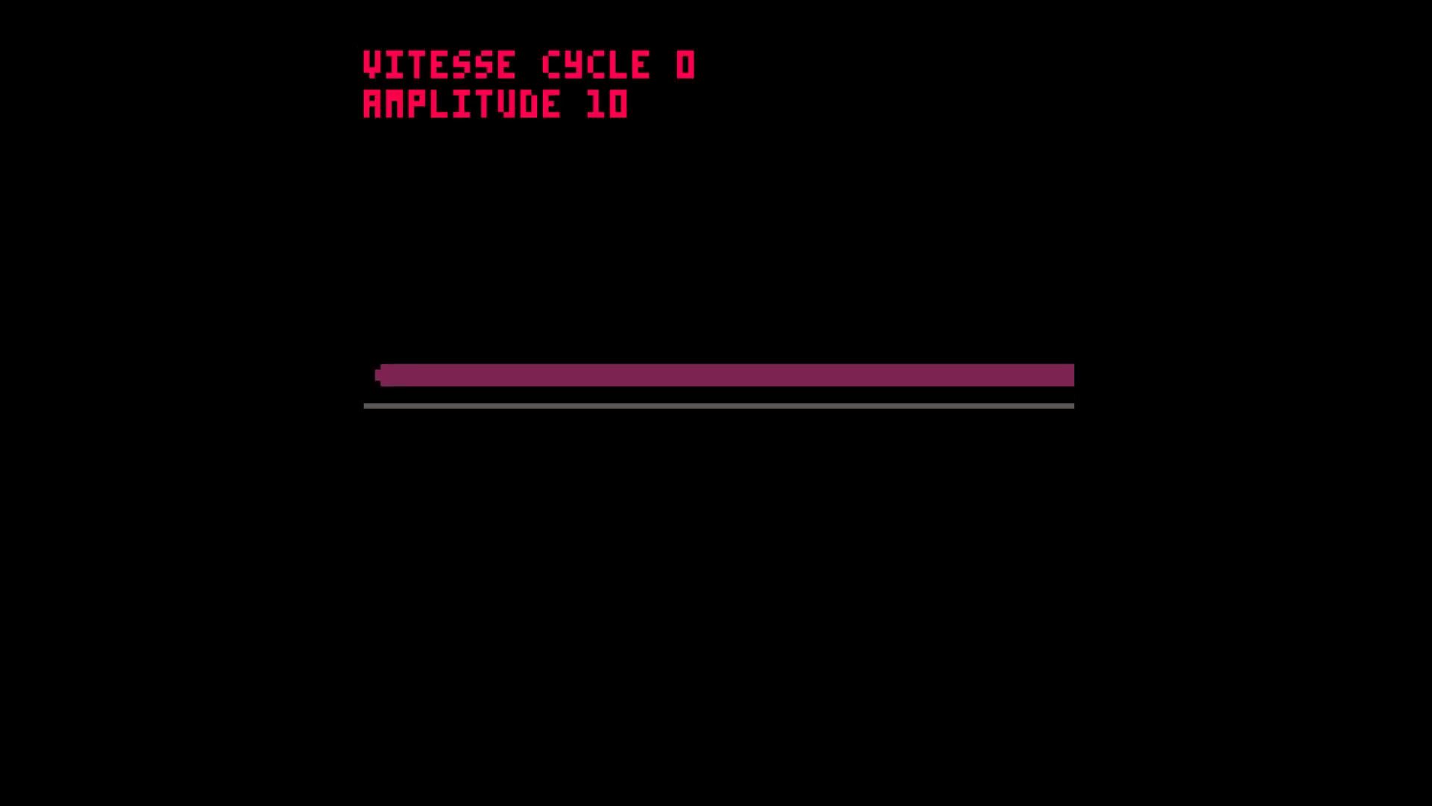
Raise the cycle speed to 0.1597, settle the amplitude at 19.5, then stop the cart
{"action": "key", "text": "Up"}
{"action": "key", "text": "Up"}
{"action": "key", "text": "Up"}
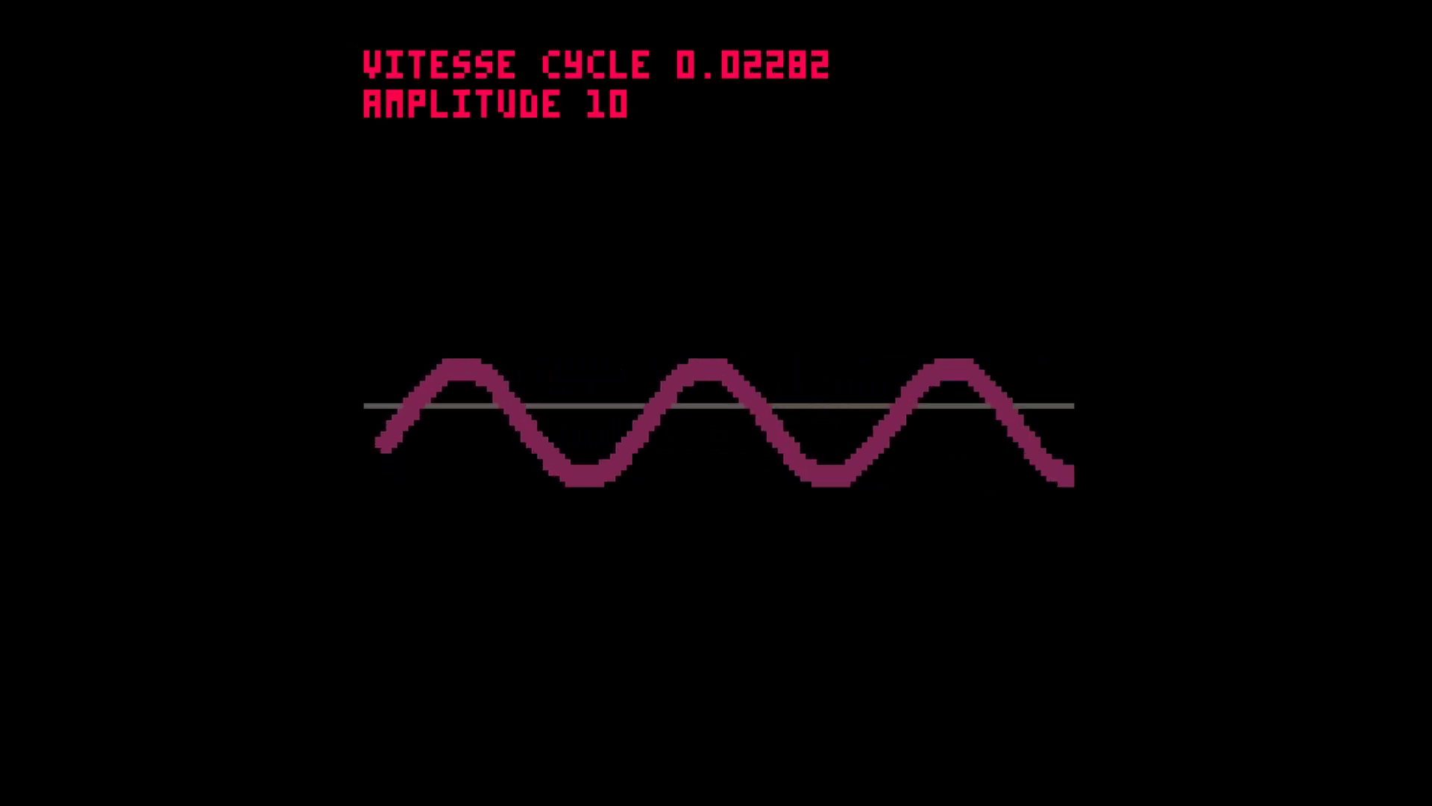
{"action": "key", "text": "Right"}
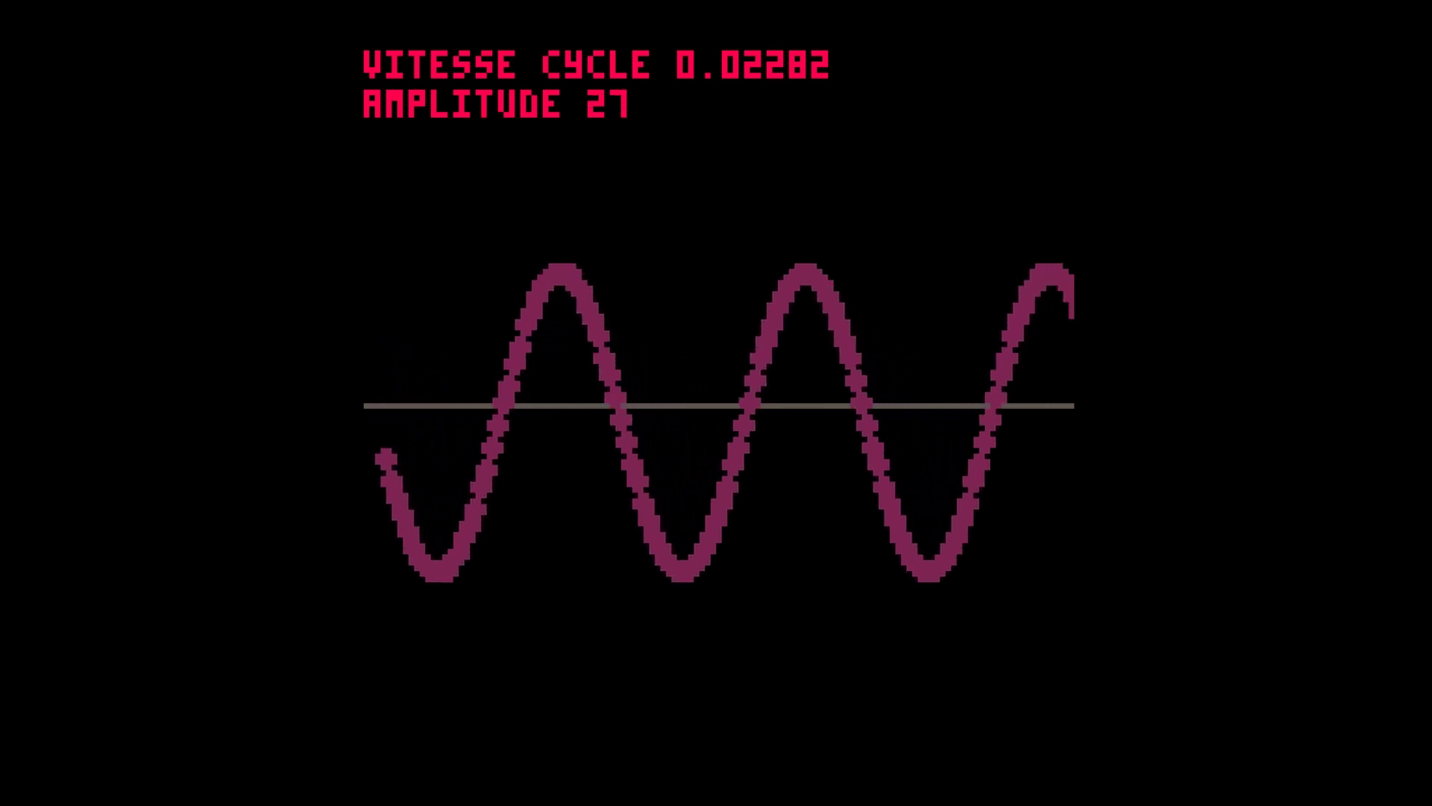
{"action": "key", "text": "Up"}
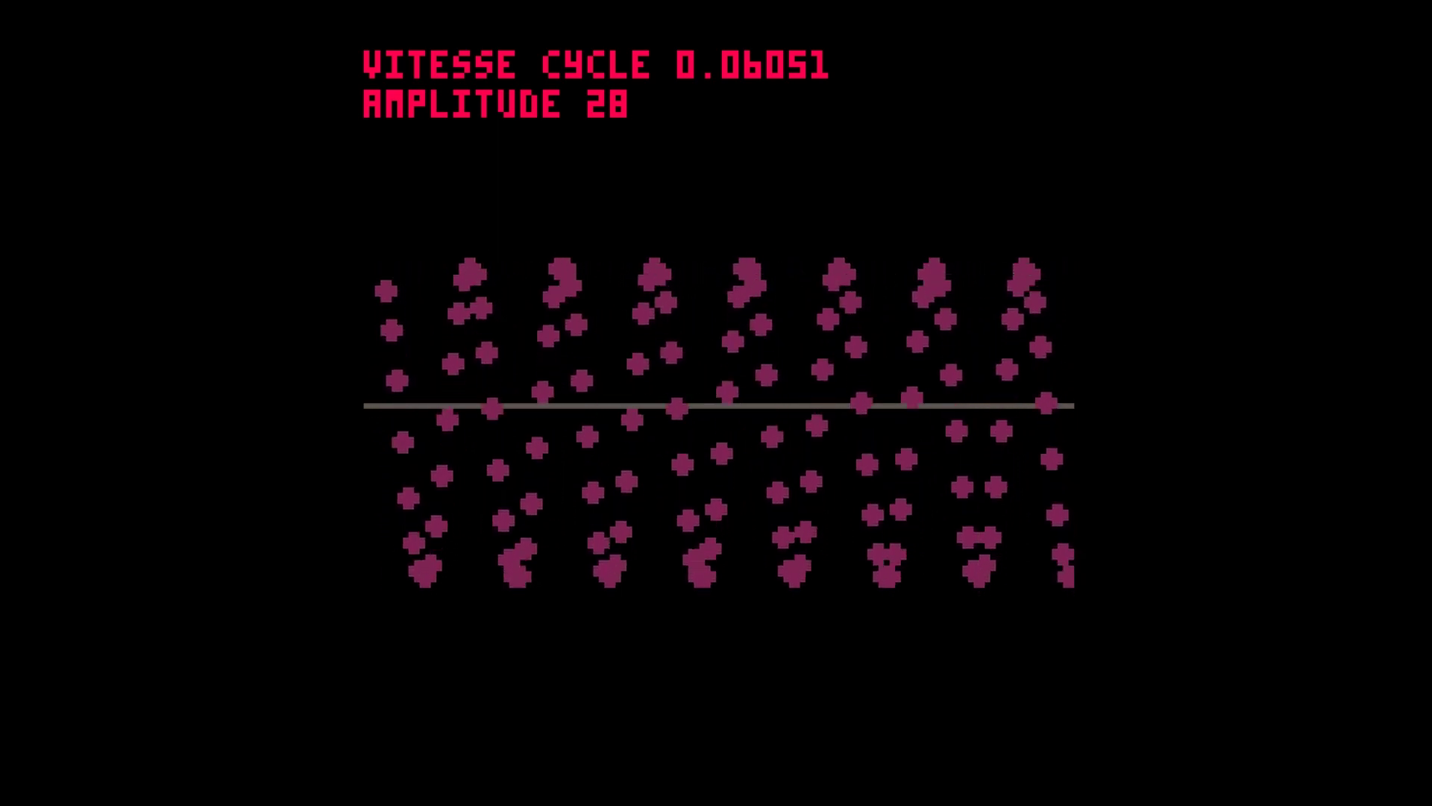
{"action": "key", "text": "Up"}
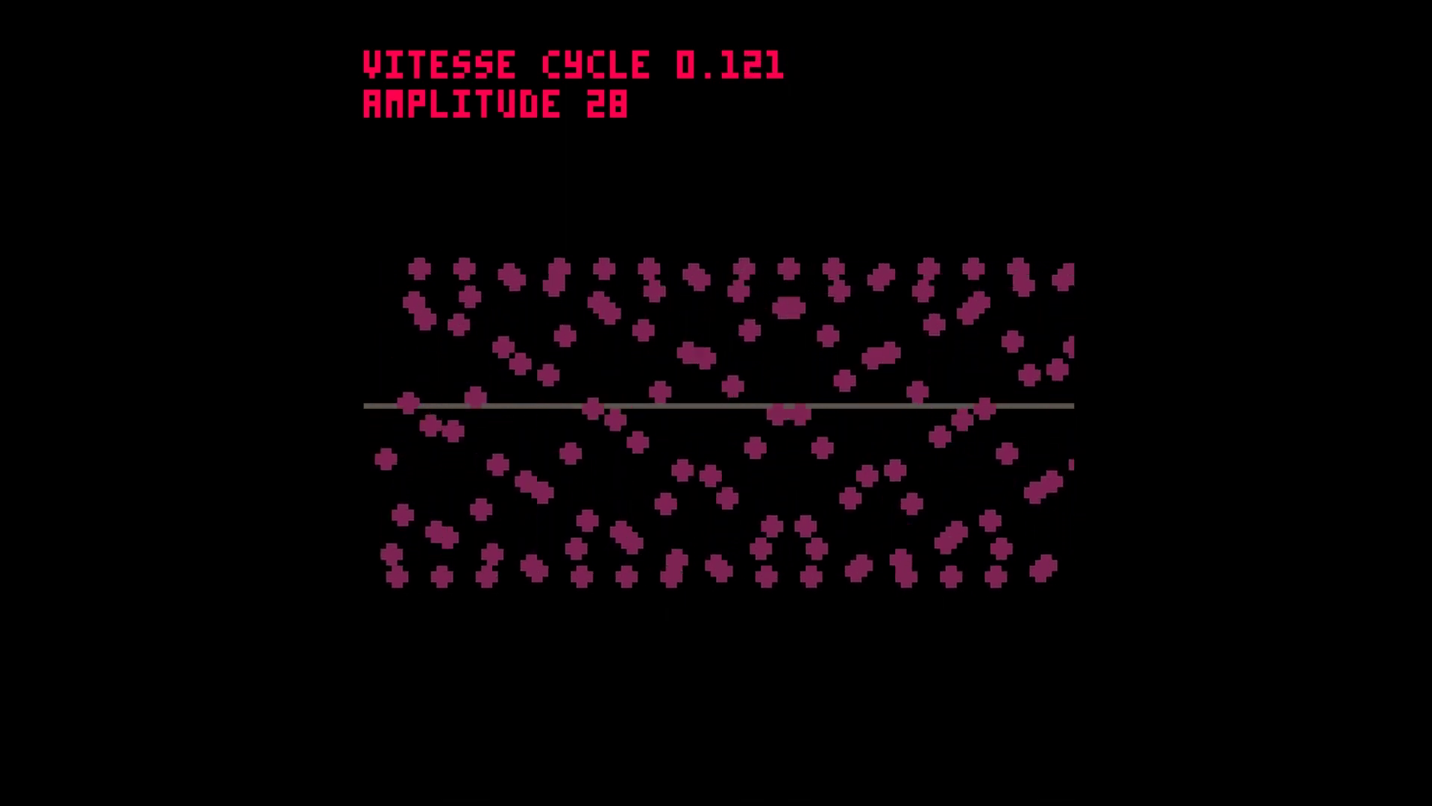
{"action": "key", "text": "Left"}
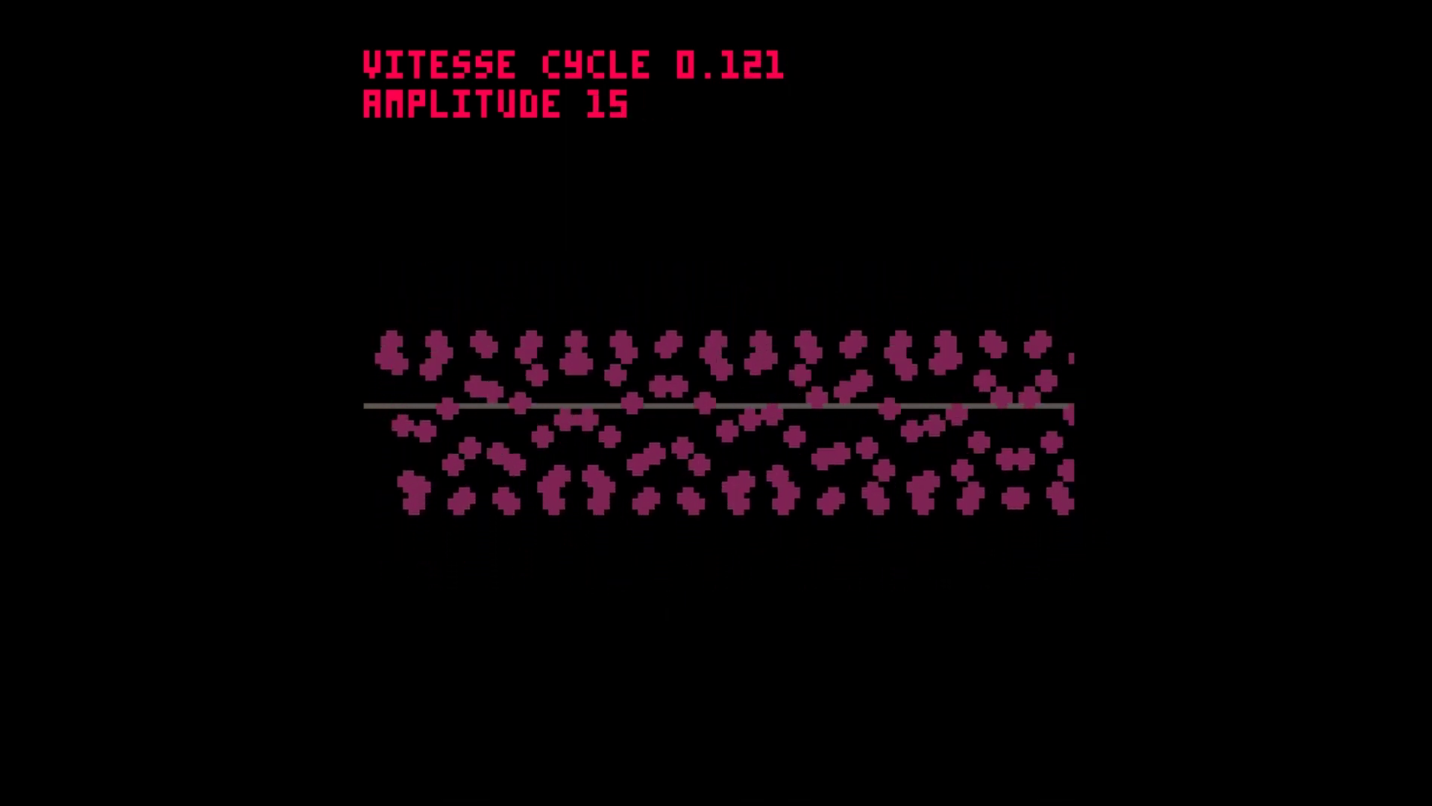
{"action": "key", "text": "Up"}
{"action": "key", "text": "Up"}
{"action": "key", "text": "Right"}
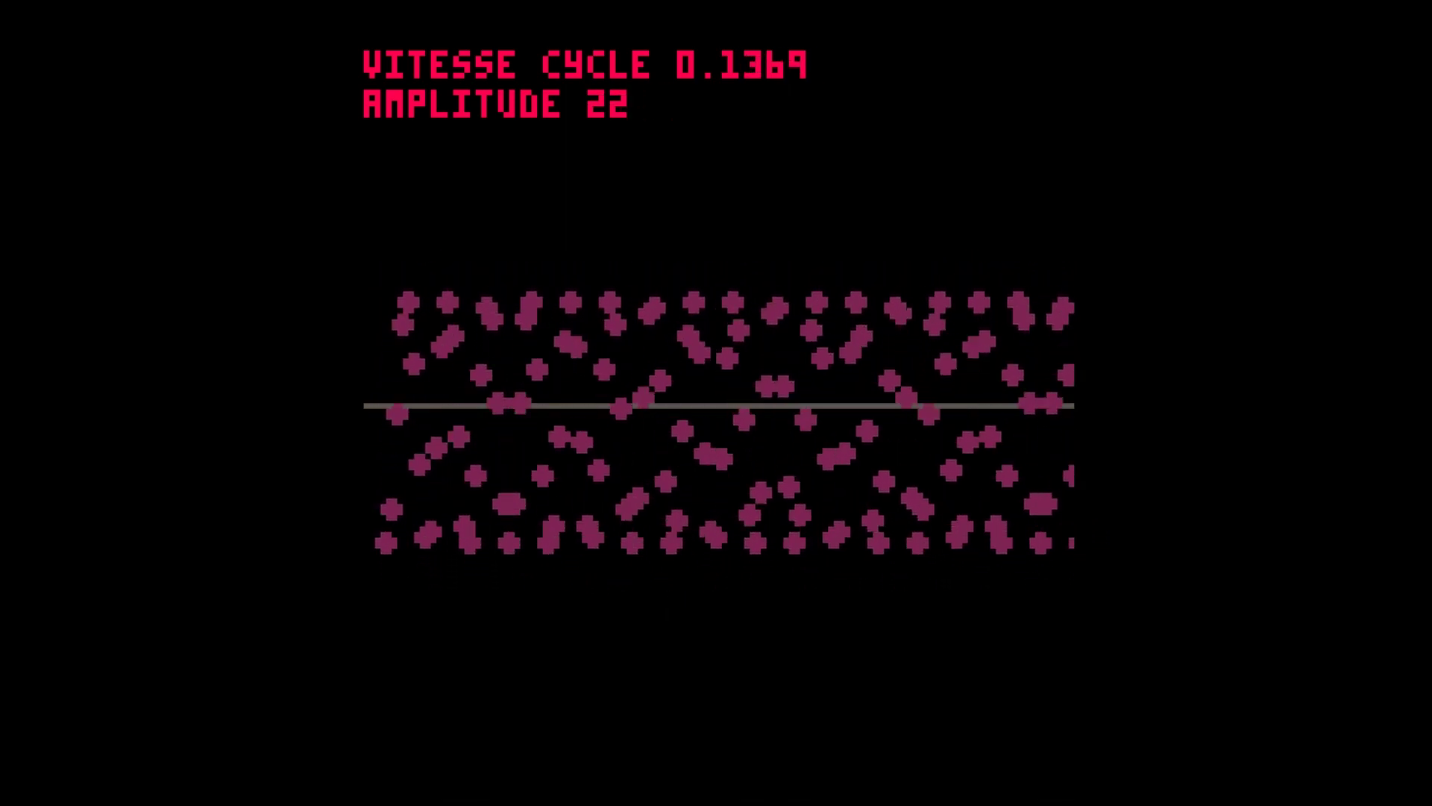
{"action": "key", "text": "Left"}
{"action": "key", "text": "Up"}
{"action": "key", "text": "Up"}
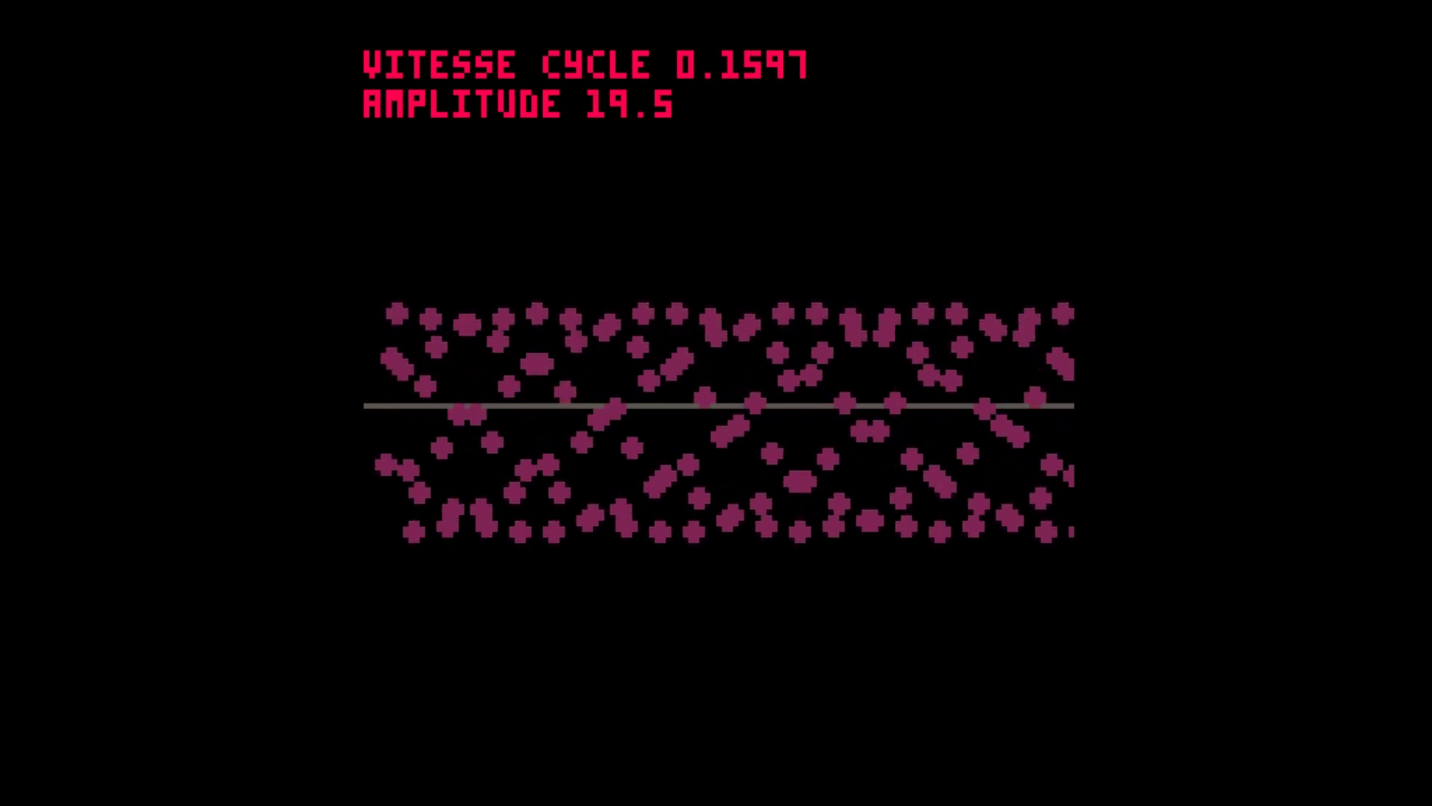
{"action": "key", "text": "Left"}
{"action": "key", "text": "Left"}
{"action": "key", "text": "Right"}
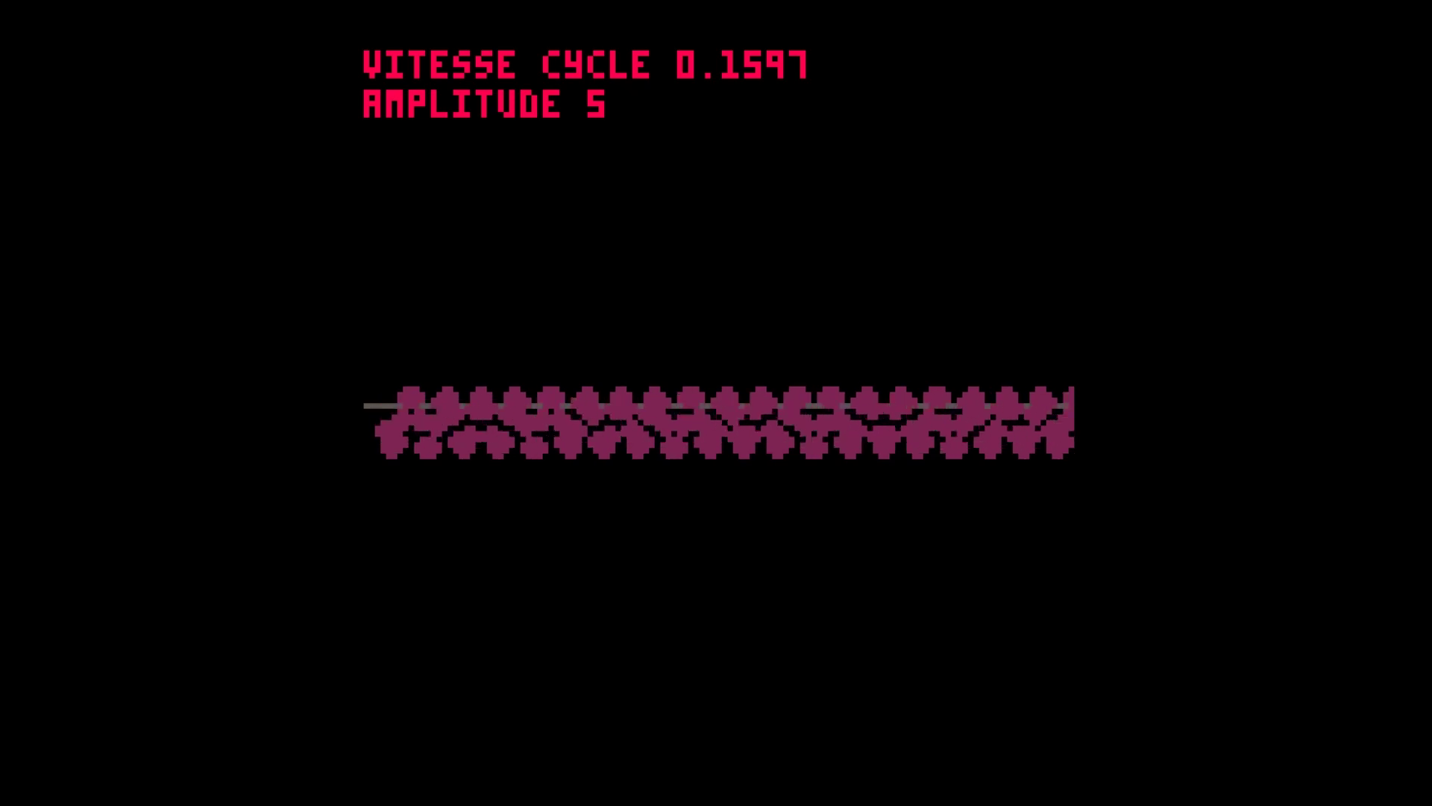
{"action": "key", "text": "Right"}
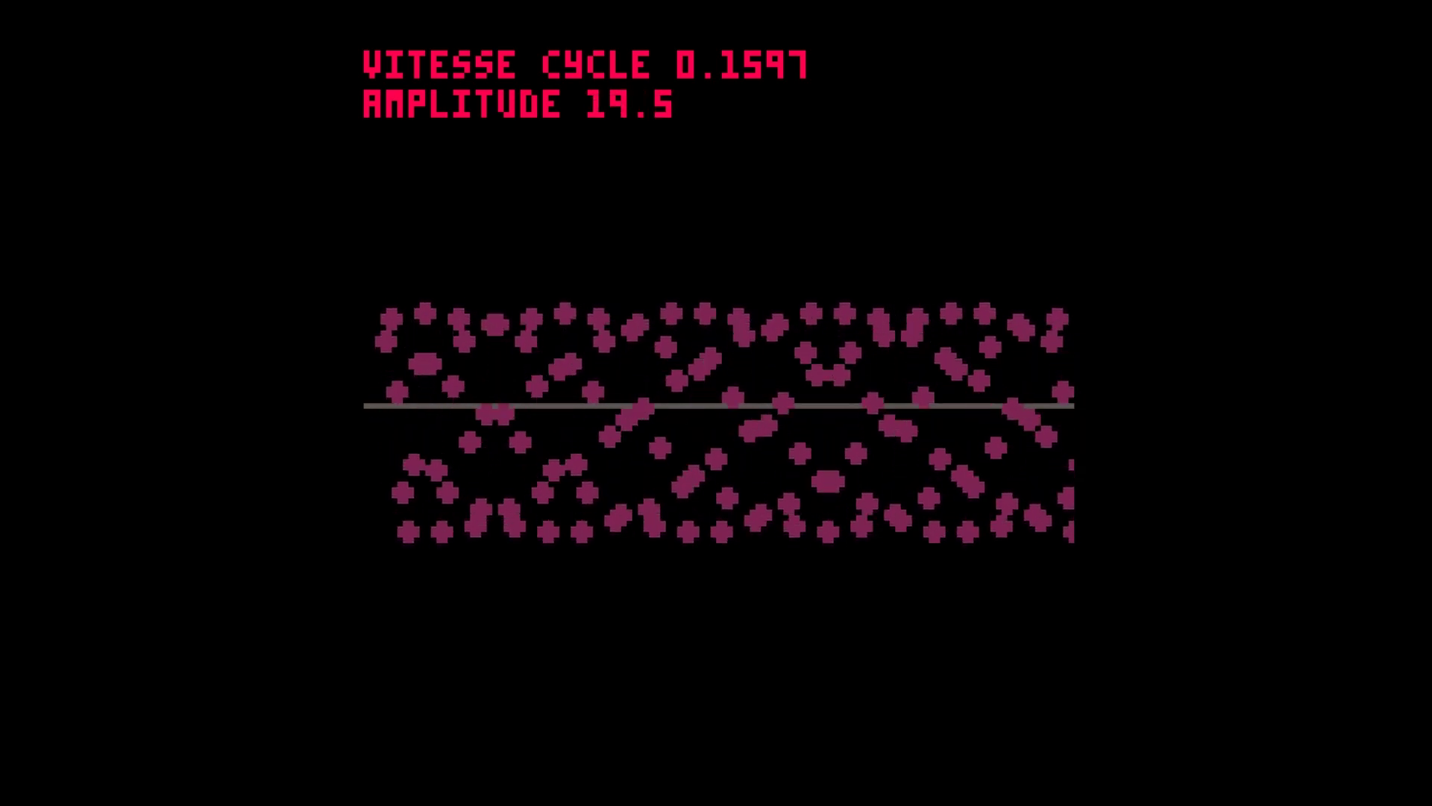
{"action": "key", "text": "Escape"}
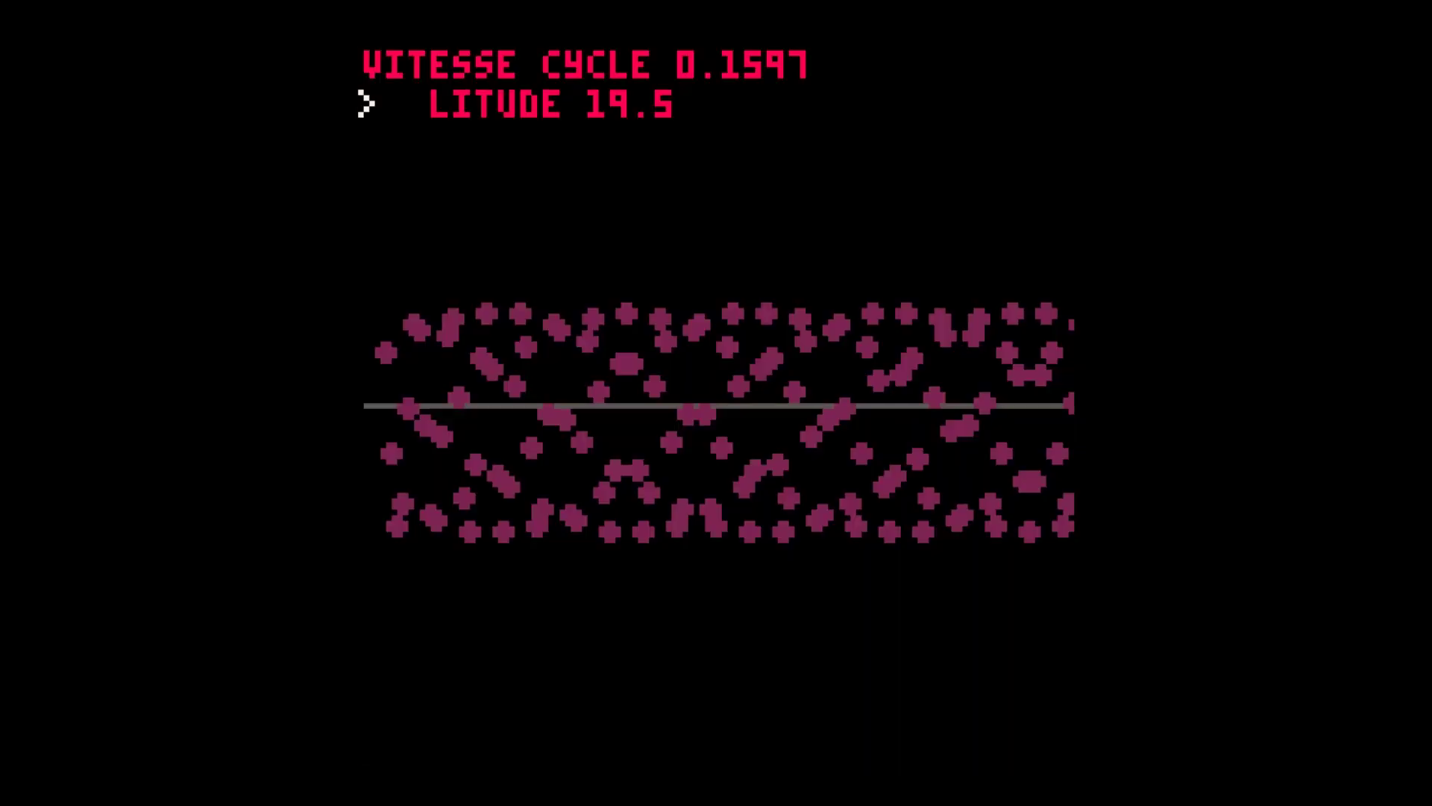
Try to load and run SCROLLTEXT.P8 from the current folder, which fails
{"action": "type", "text": "LOAD SCROLLTEXT.P8"}
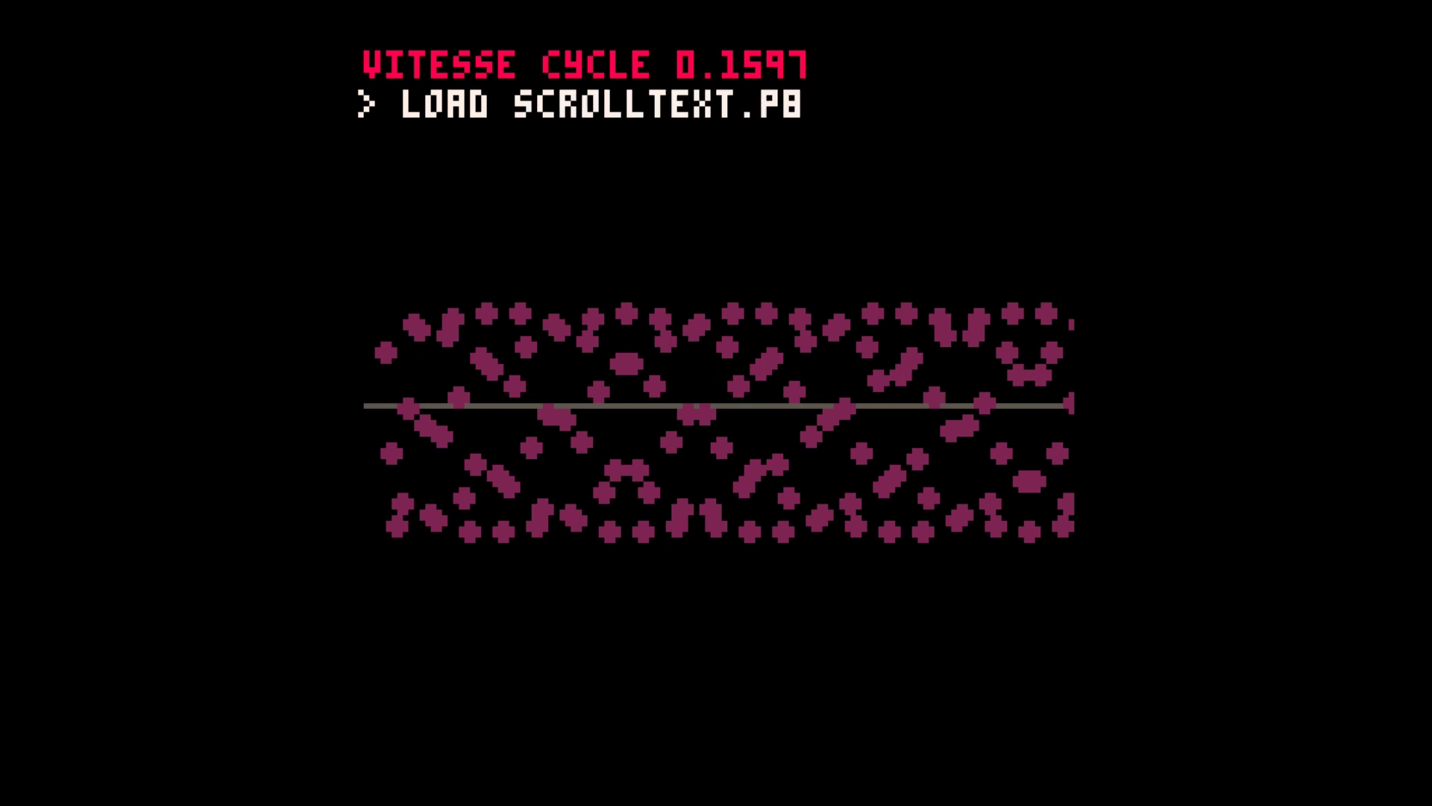
{"action": "key", "text": "Return"}
{"action": "type", "text": "RUN"}
{"action": "key", "text": "Return"}
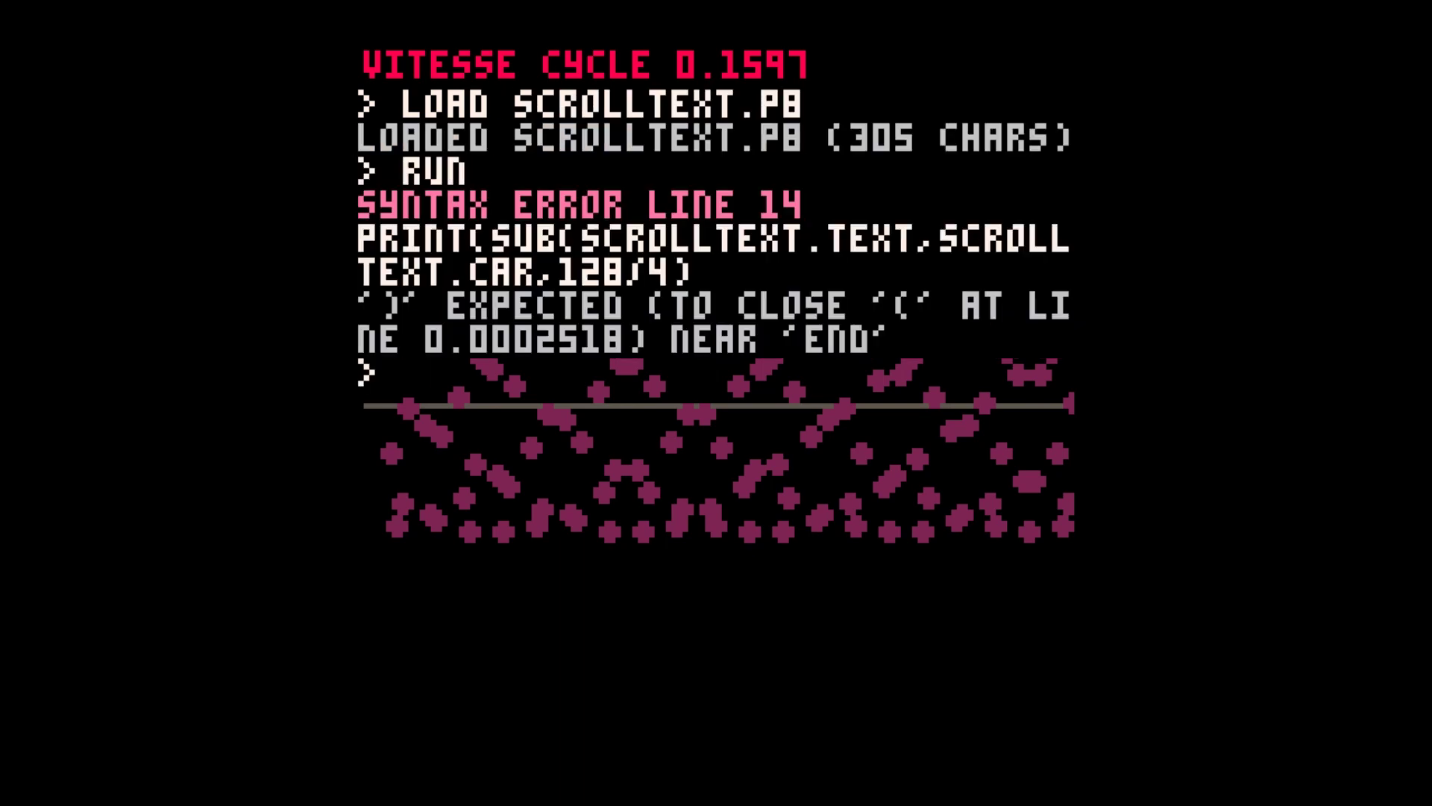
Change to the GC folder, load and run scrolltext.p8, then exit back to the console
{"action": "type", "text": "CD GC"}
{"action": "key", "text": "Return"}
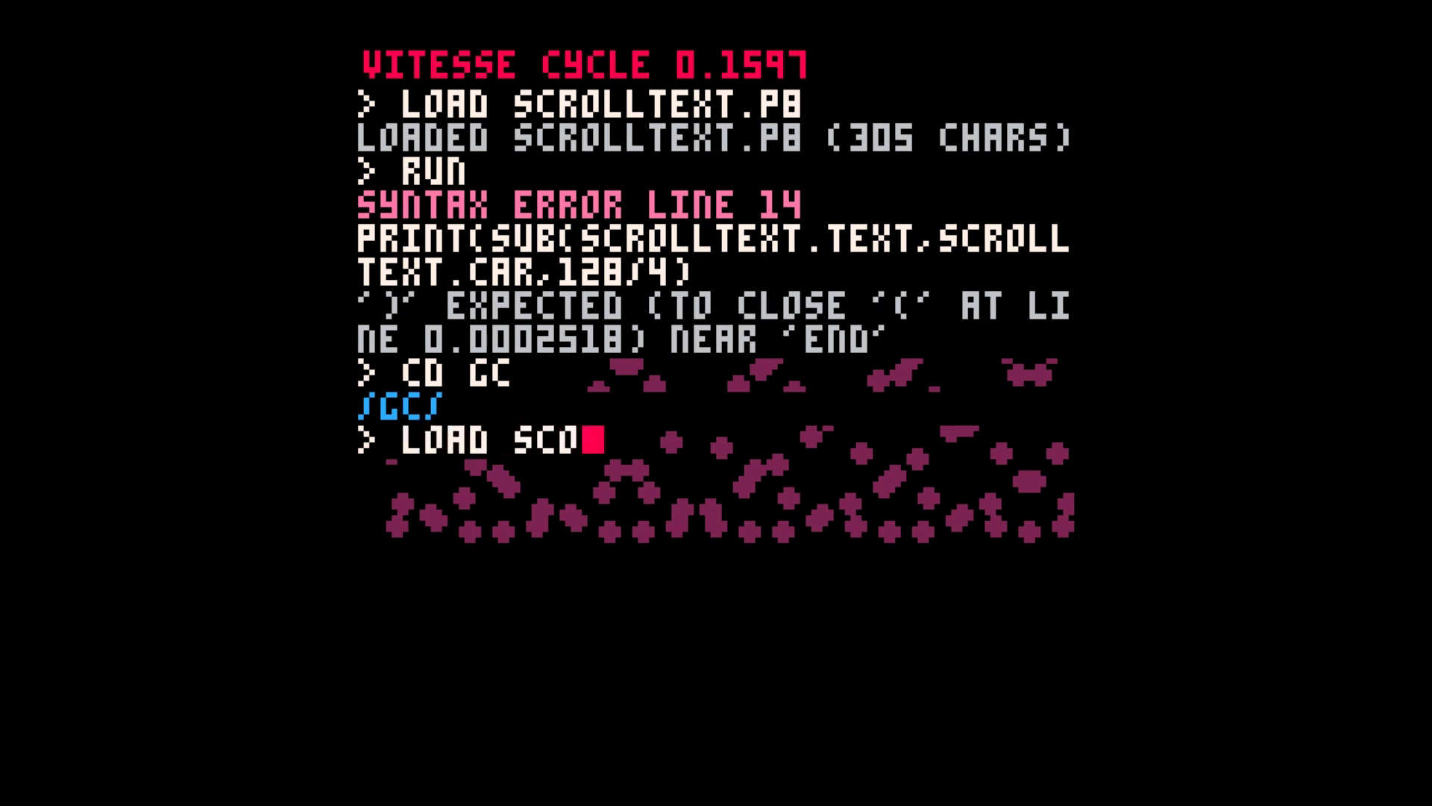
{"action": "type", "text": "ROLLTEXT.P8"}
{"action": "key", "text": "Return"}
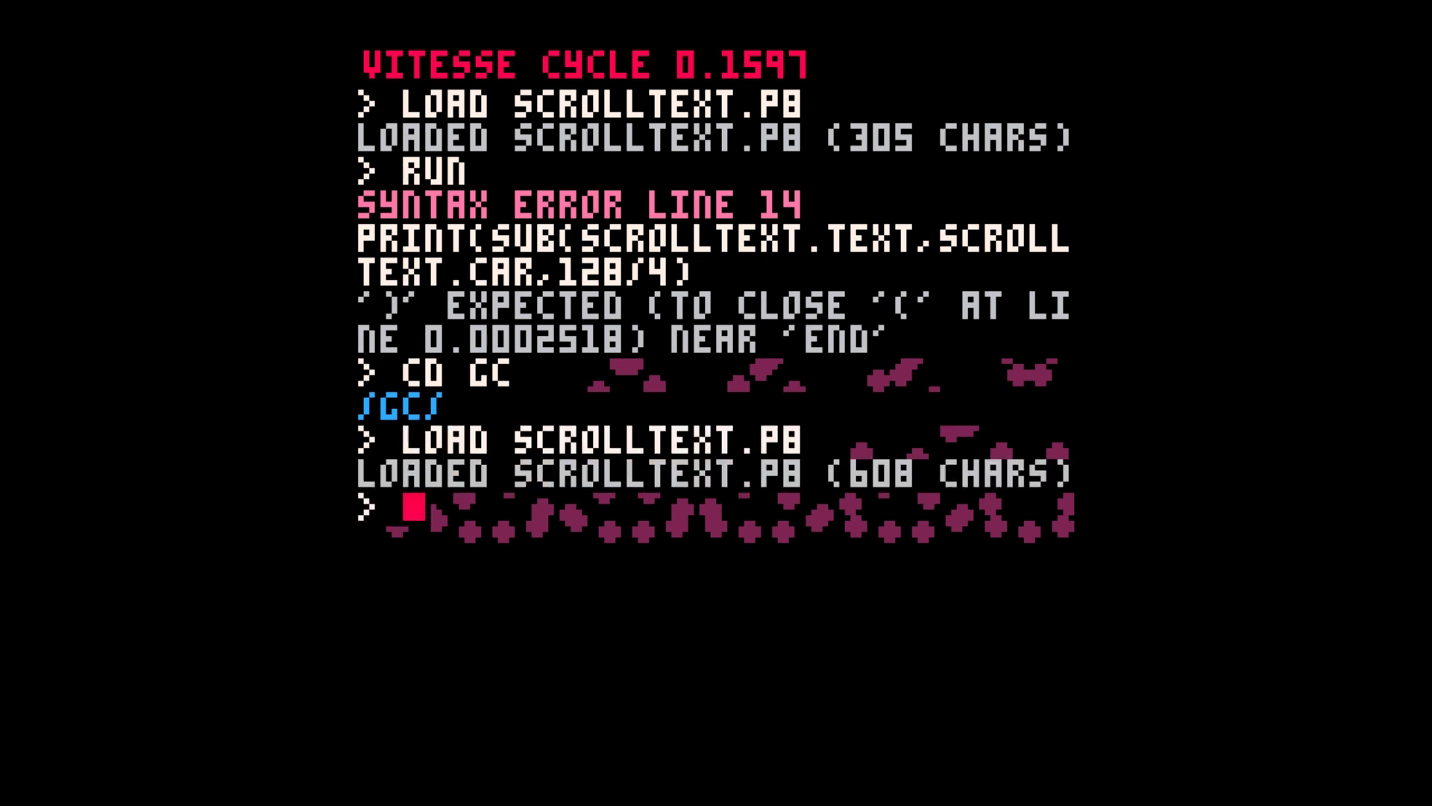
{"action": "type", "text": "RUN"}
{"action": "key", "text": "Return"}
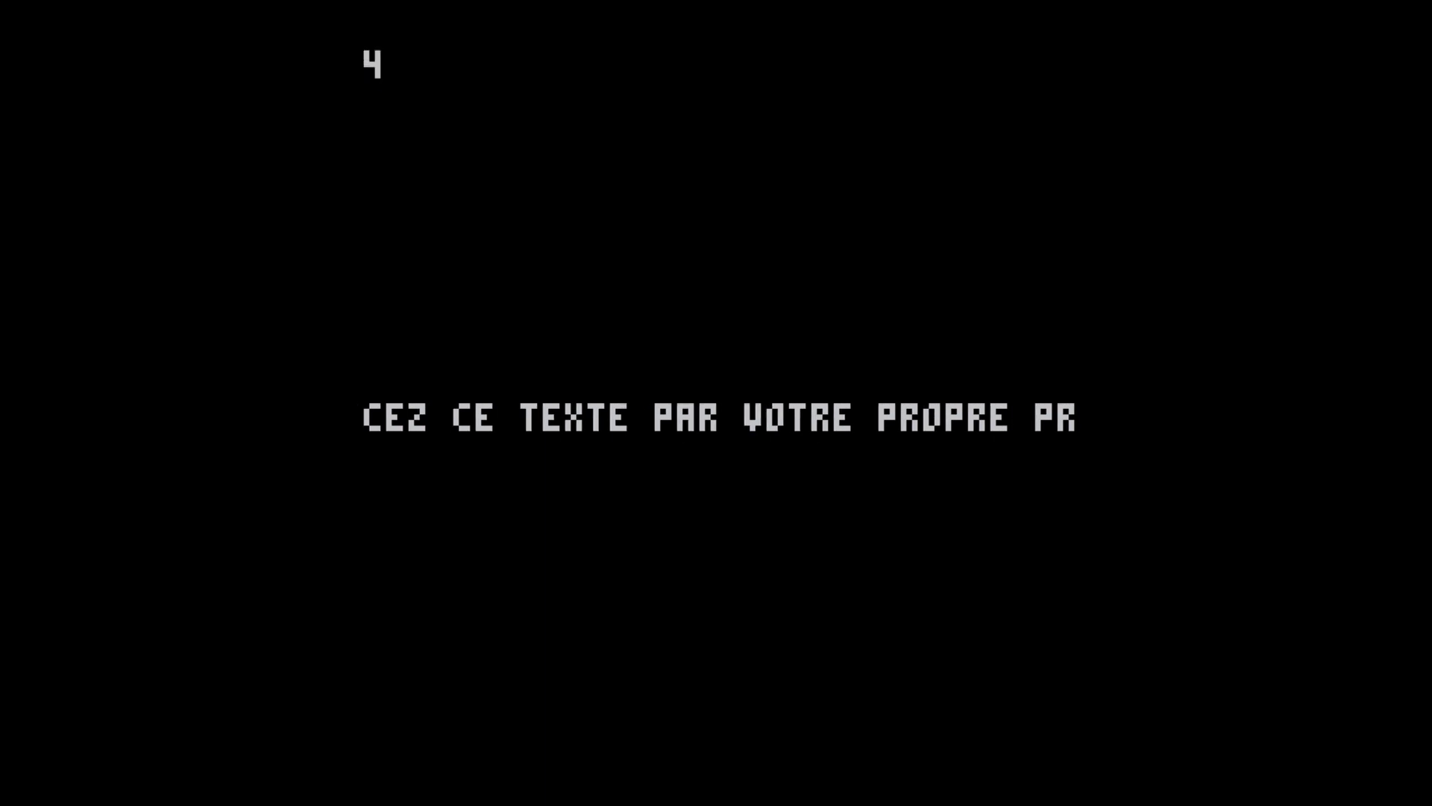
{"action": "key", "text": "Escape"}
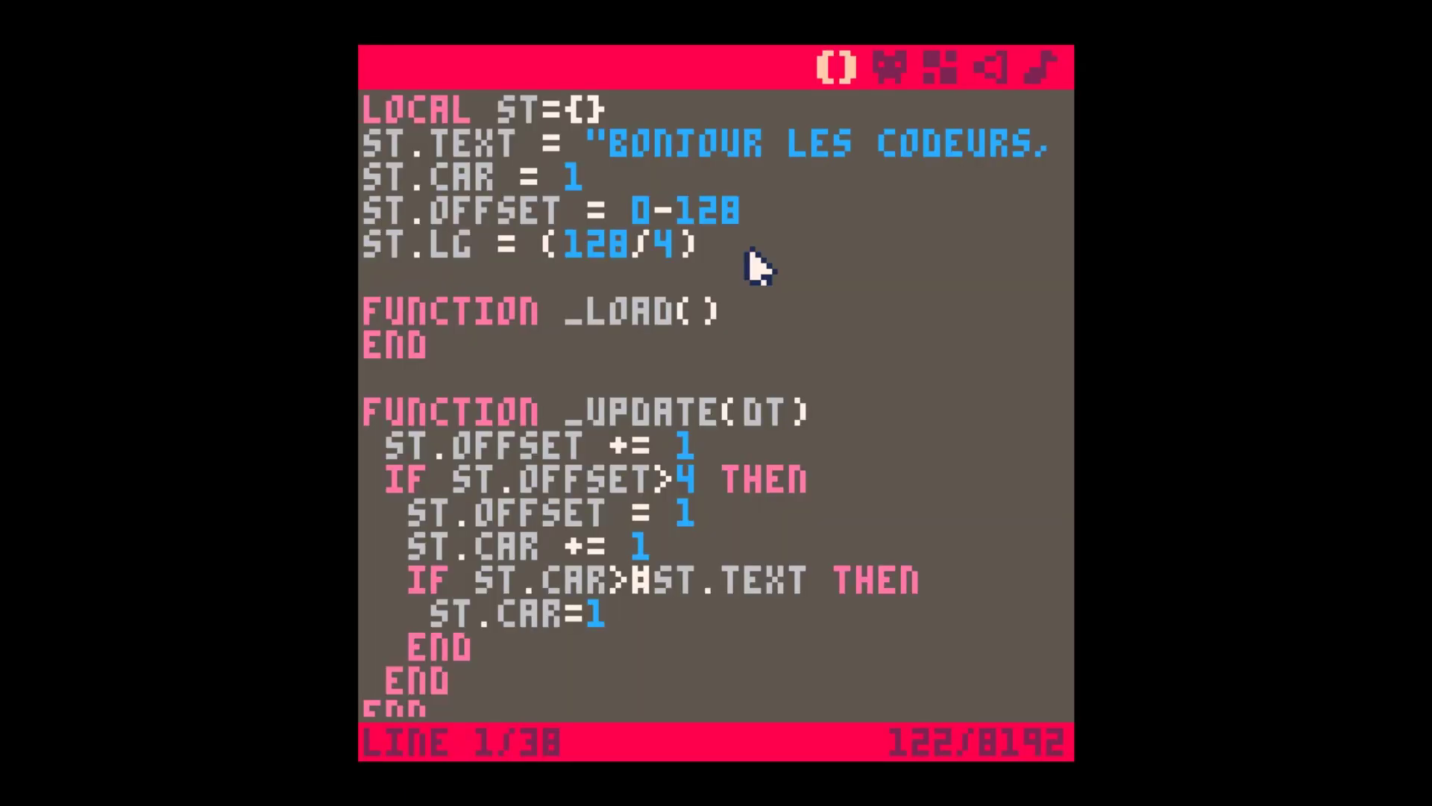
{"action": "key", "text": "Escape"}
Load hellogc.p8 and run it to show HELLO GAMECODEURS waving along a sine curve
{"action": "type", "text": "lo"}
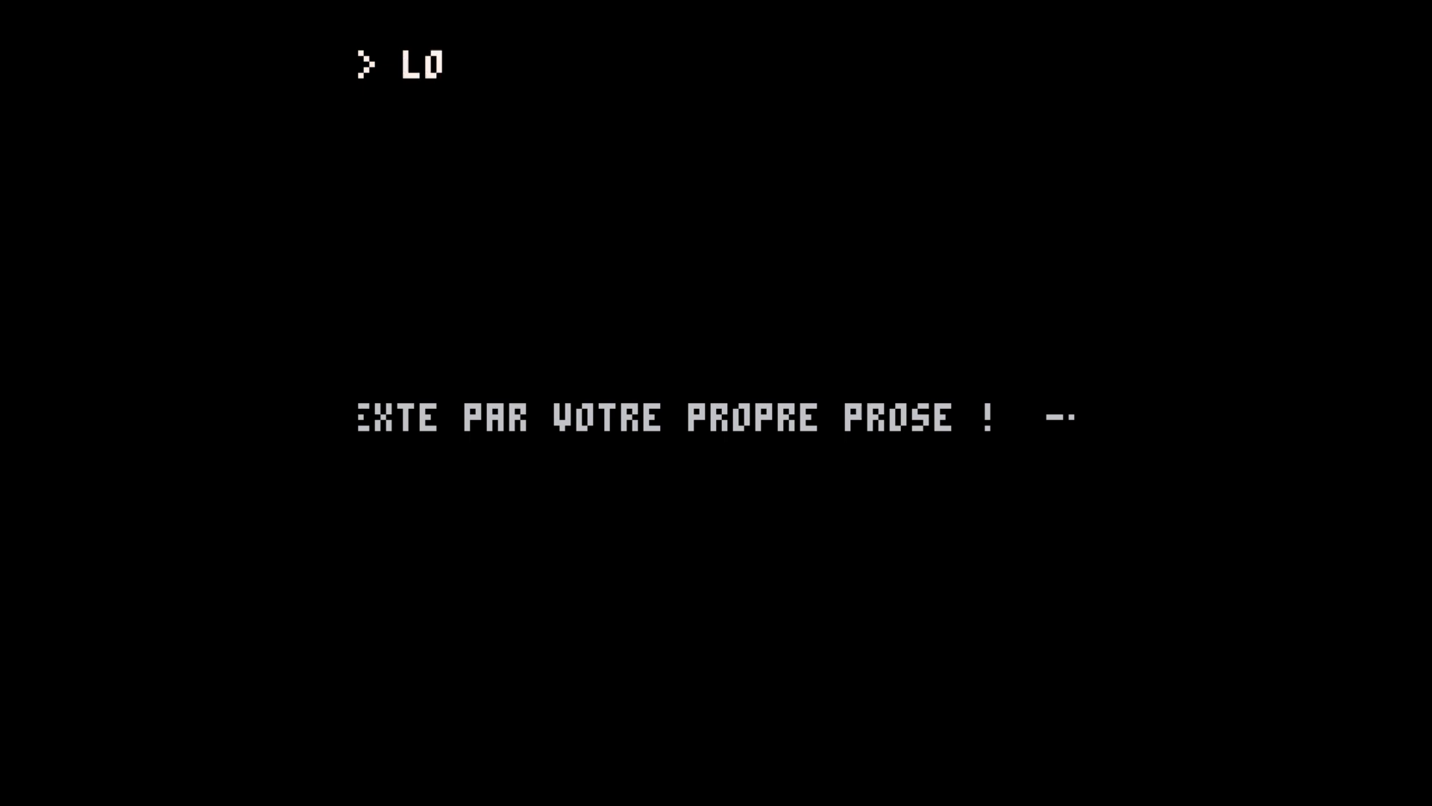
{"action": "type", "text": "ad hellogc.p8"}
{"action": "key", "text": "Return"}
{"action": "type", "text": "r"}
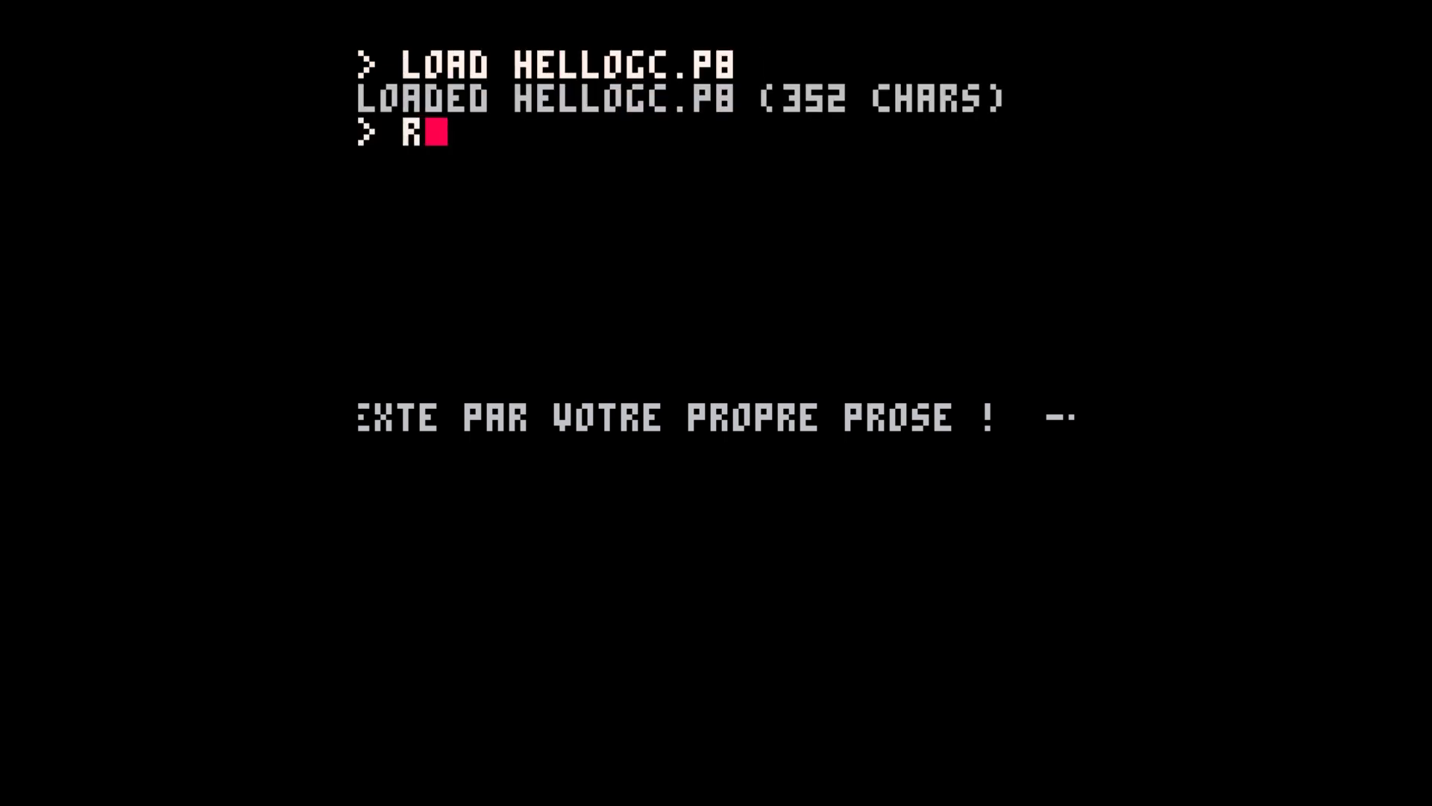
{"action": "type", "text": "un"}
{"action": "key", "text": "Return"}
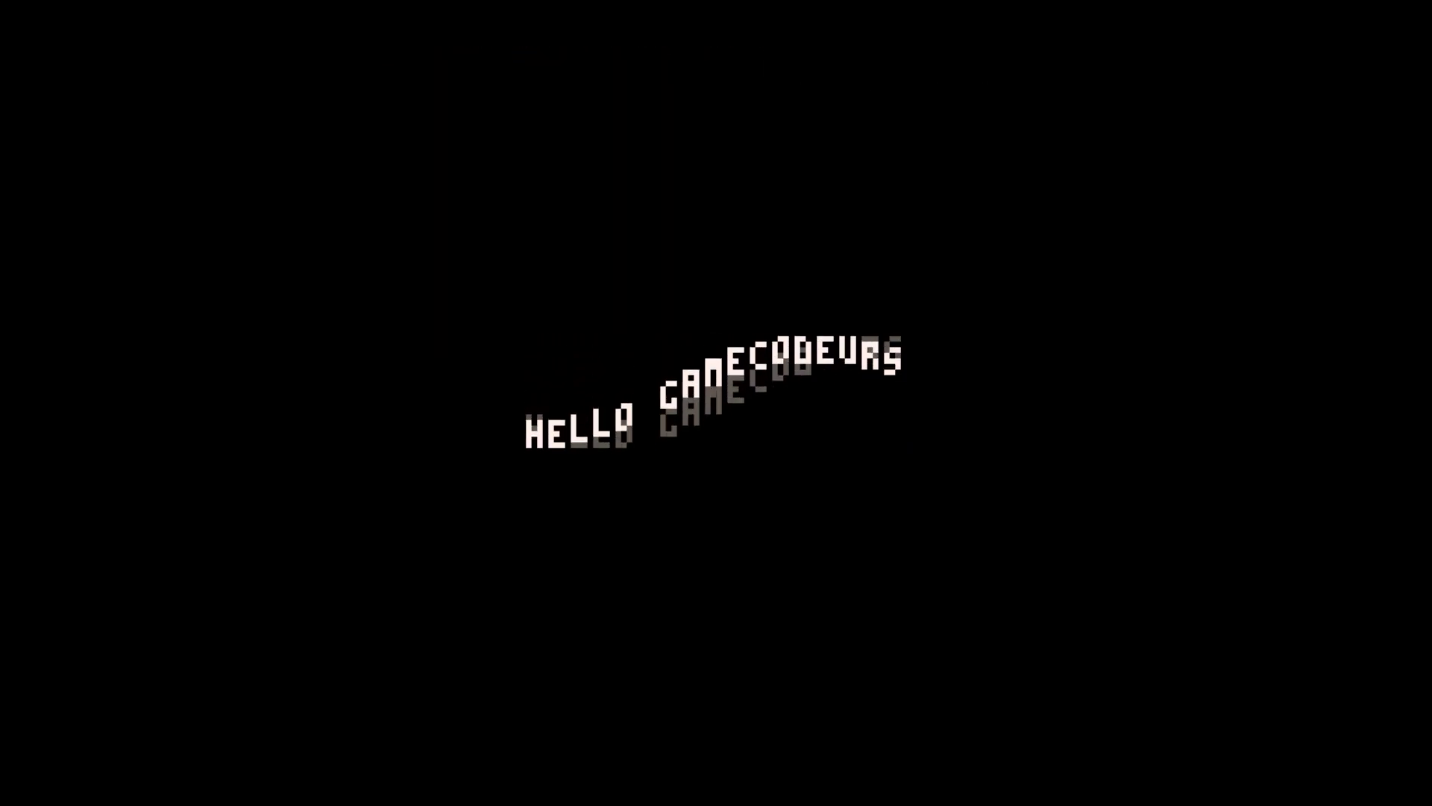